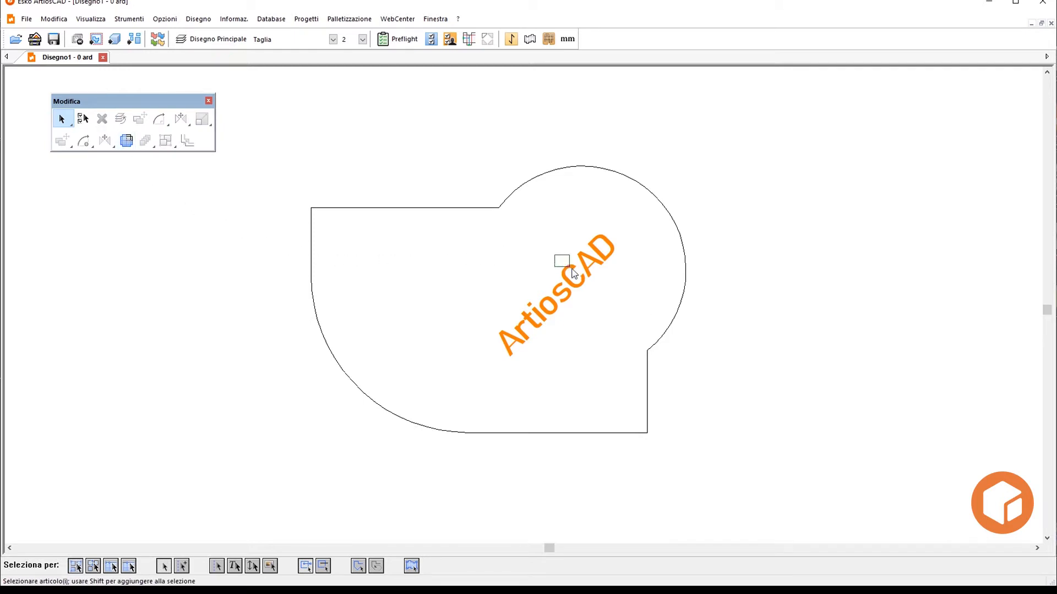
- Move the ArtiosCAD text from the main drawing to the Annotazione layer
click(561, 278)
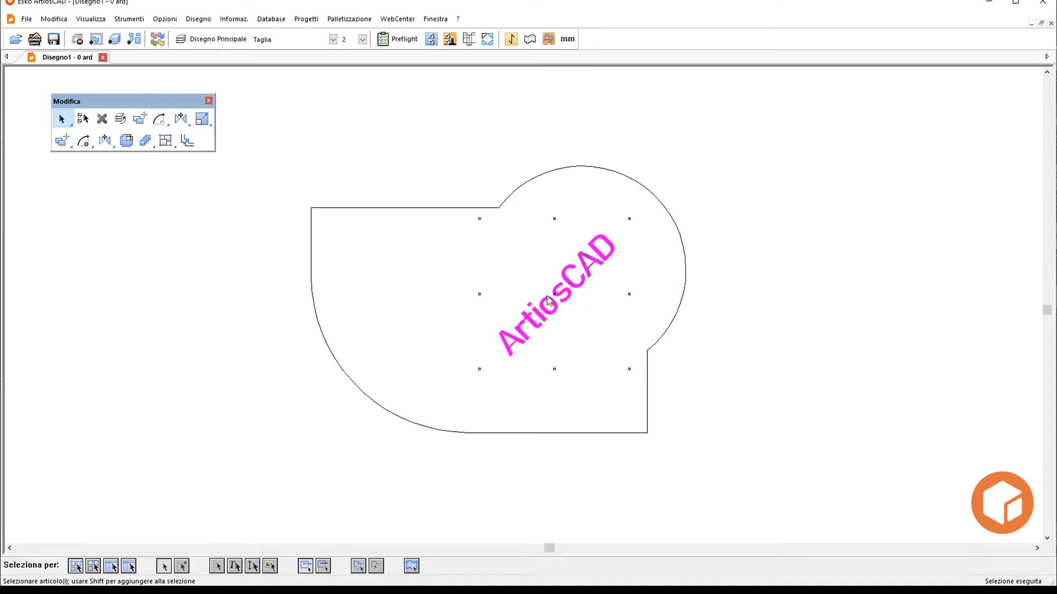
click(214, 39)
click(188, 96)
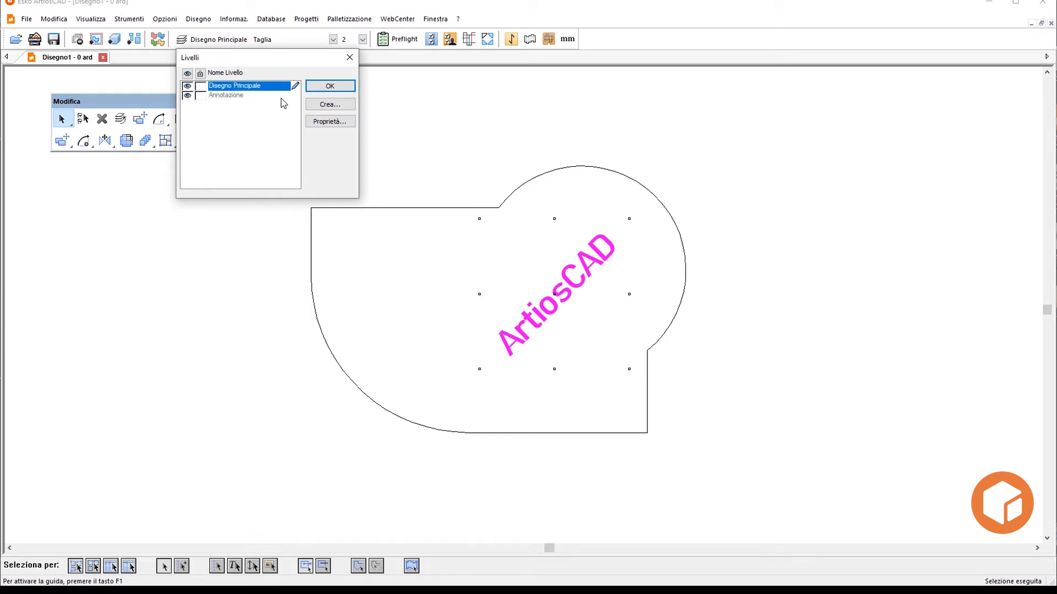
click(319, 87)
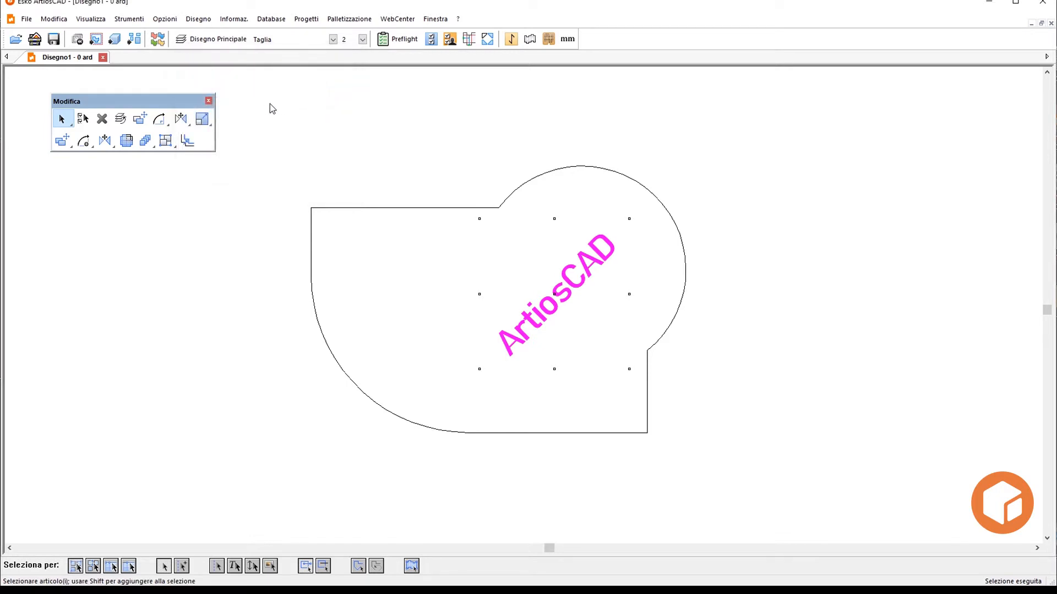
click(120, 119)
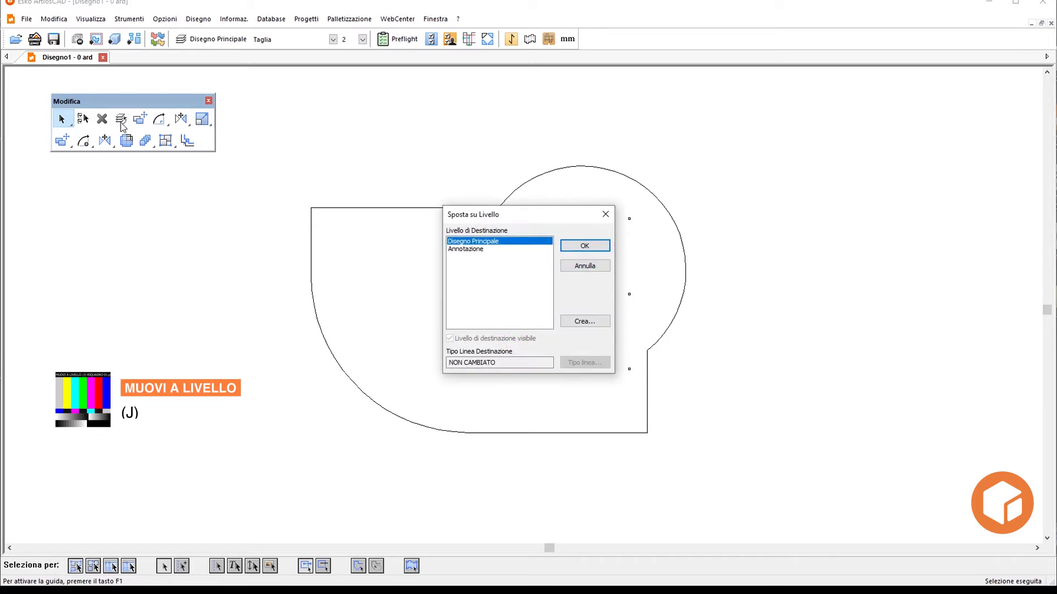
click(453, 249)
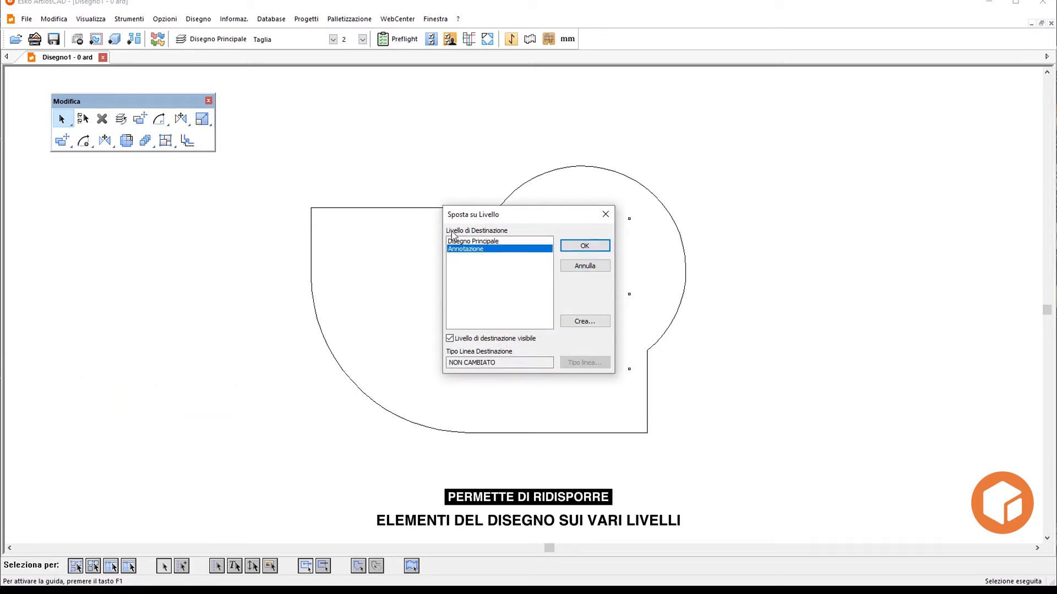
click(569, 248)
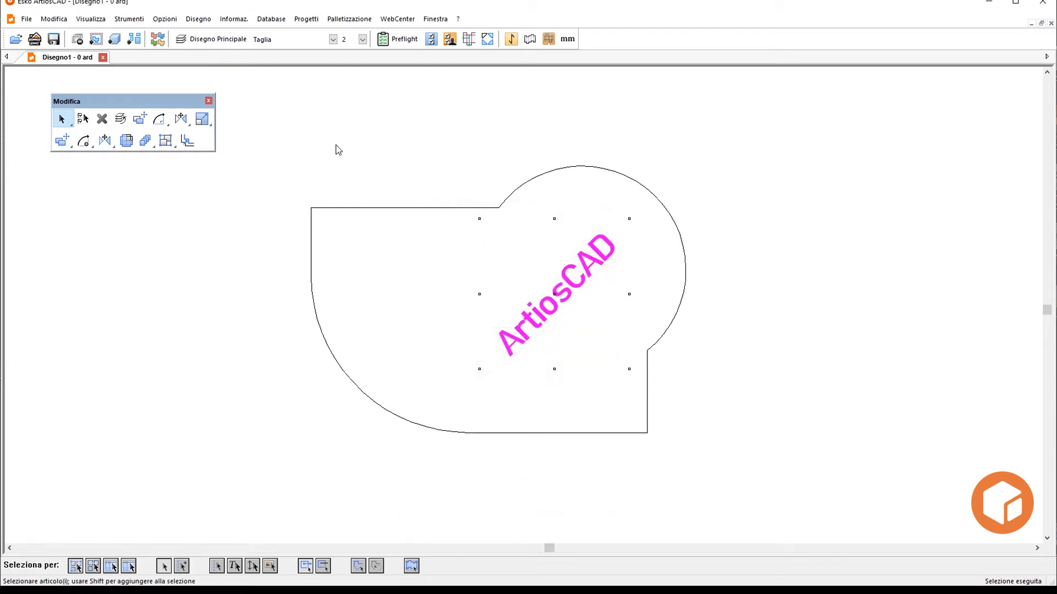
- Hide the Annotazione layer in the layer settings
click(215, 40)
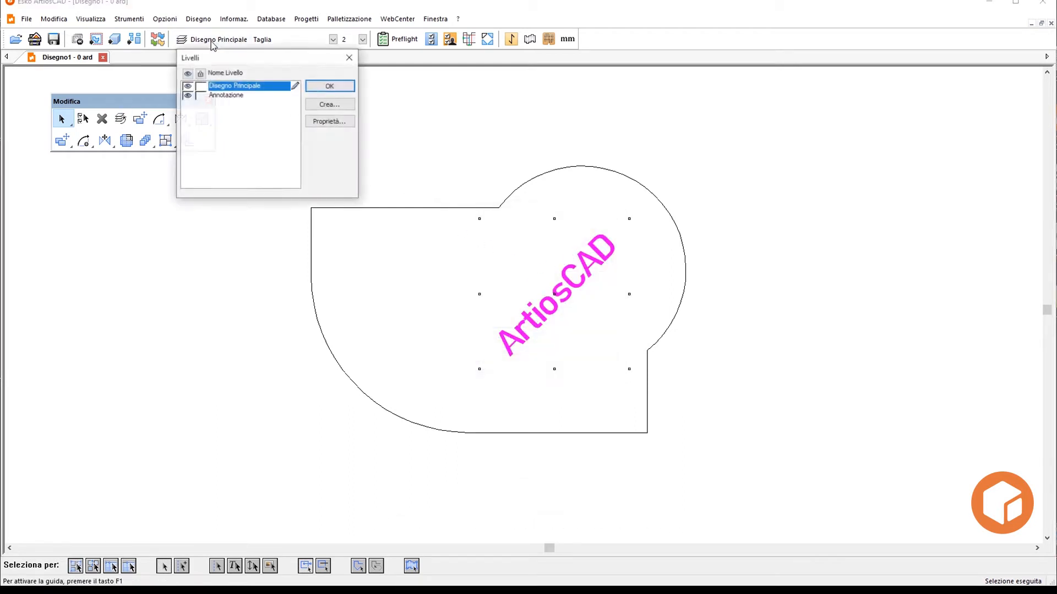
click(187, 96)
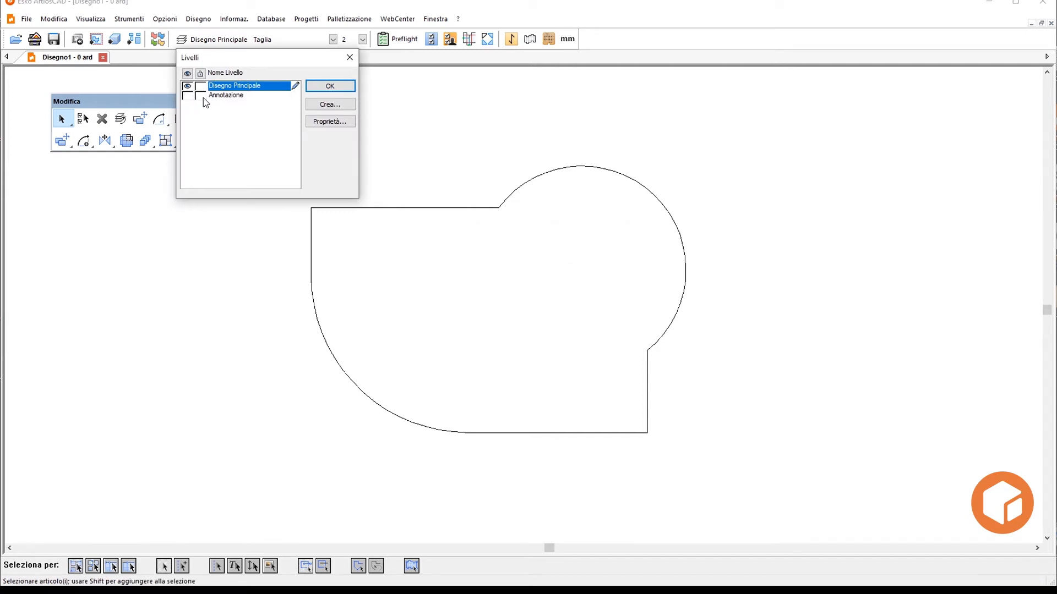
click(329, 88)
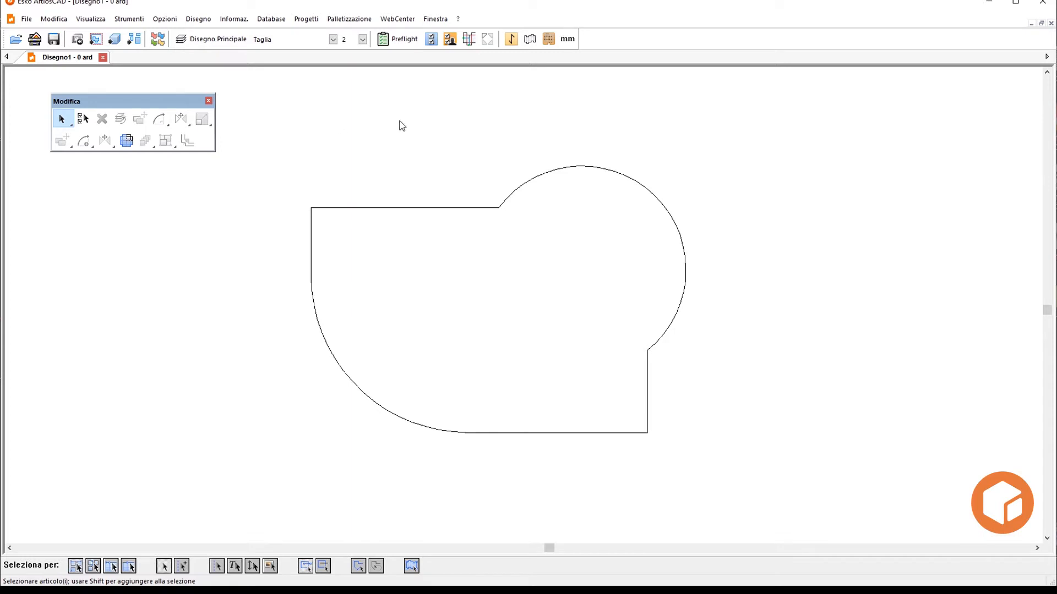
- Move the large arc away from the outline at a 45° angle, starting from its left endpoint, and deselect it
drag(558, 179, 559, 181)
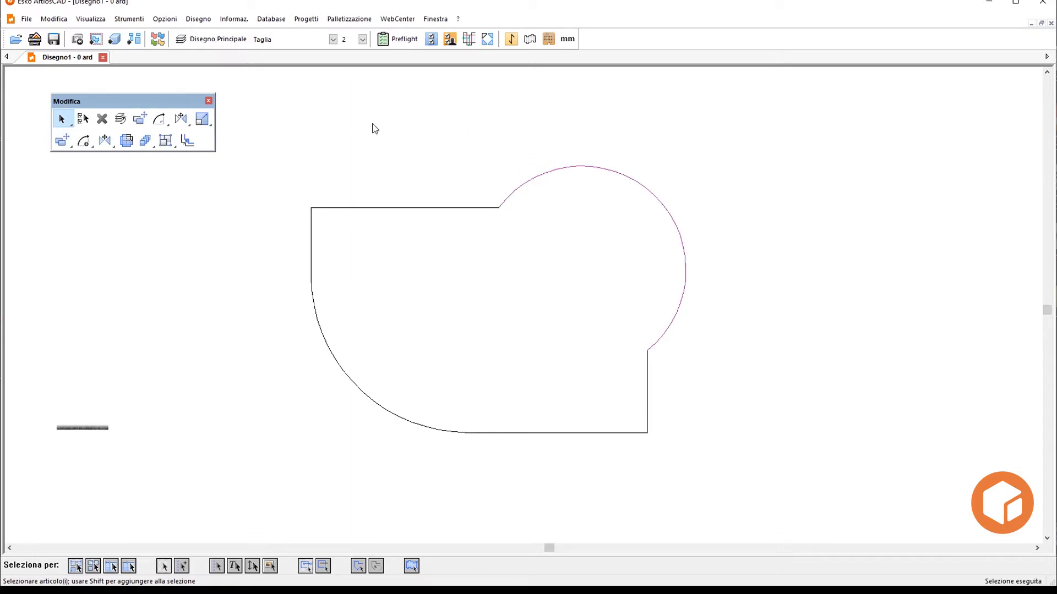
click(142, 119)
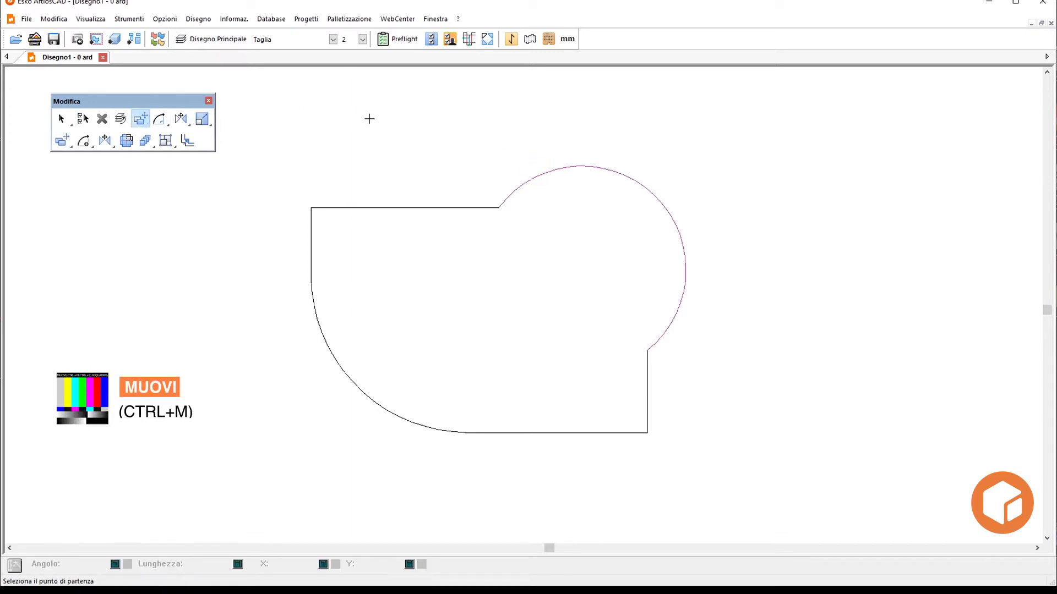
click(497, 206)
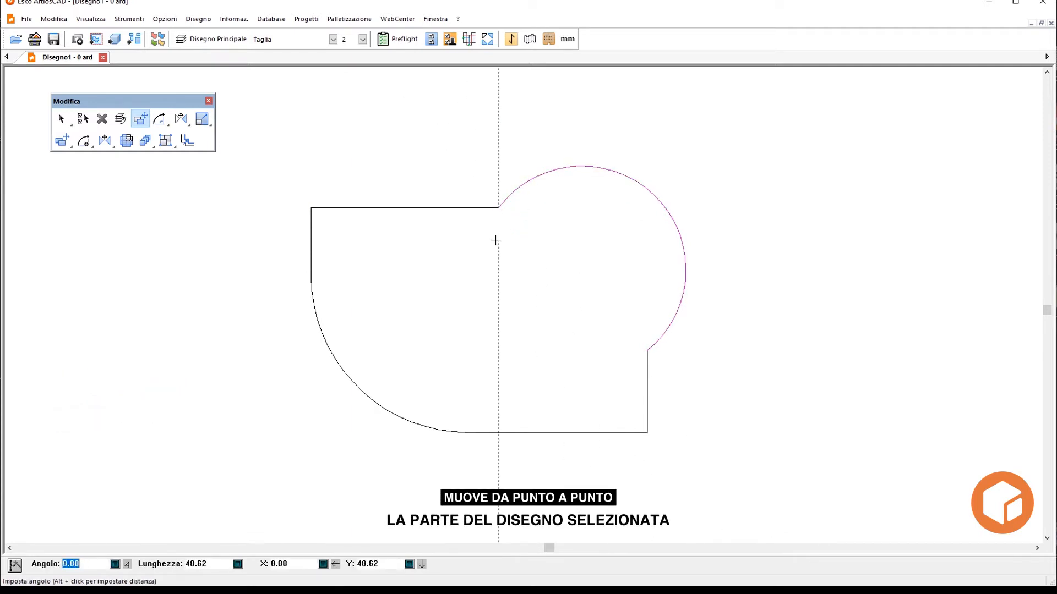
click(530, 172)
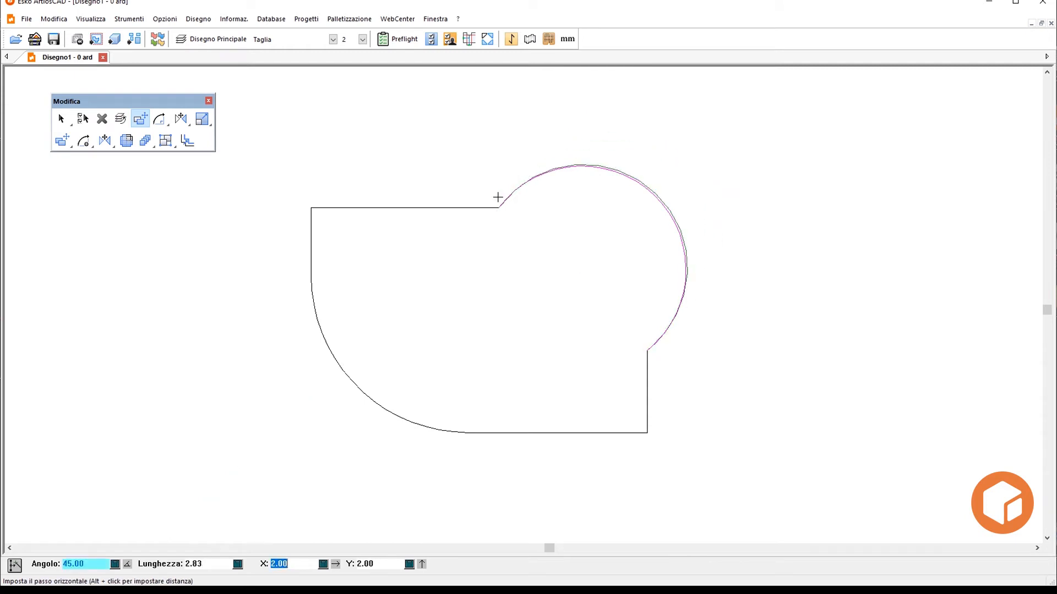
click(557, 144)
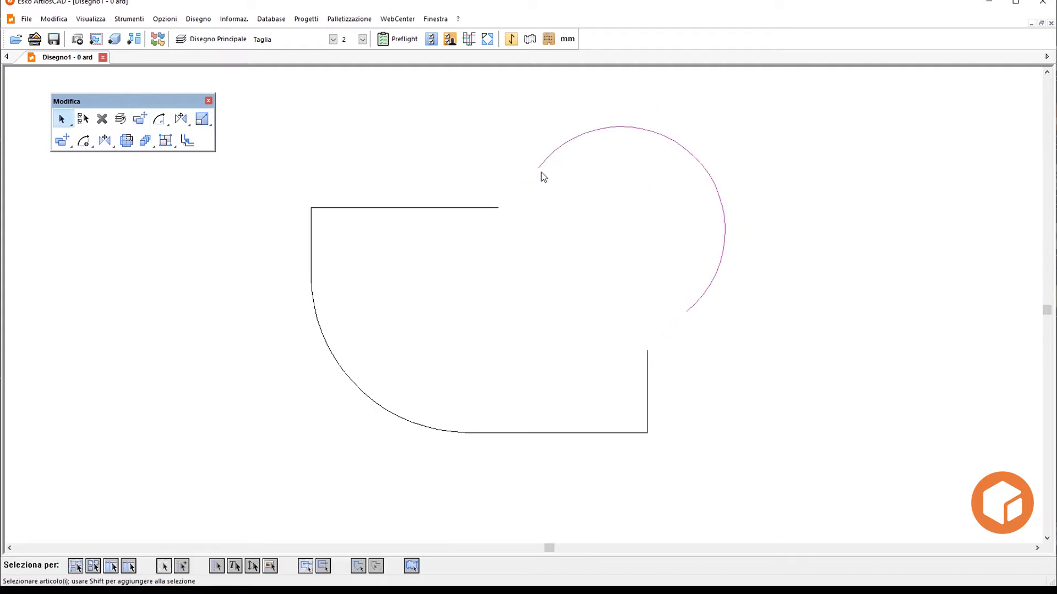
click(539, 274)
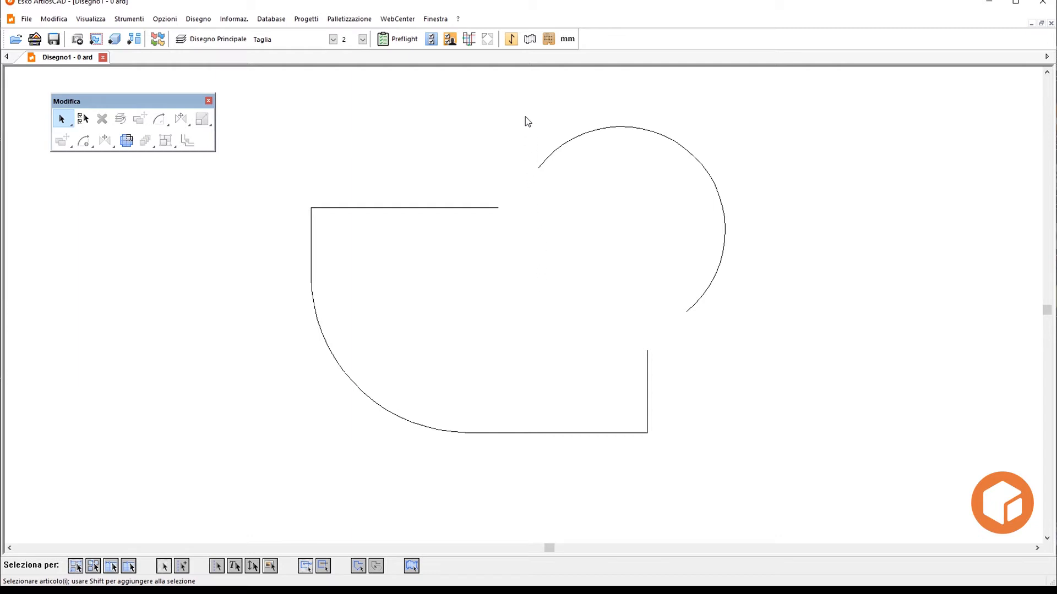
- Select the detached arc and rotate it 90° to the right twice
drag(524, 112, 600, 167)
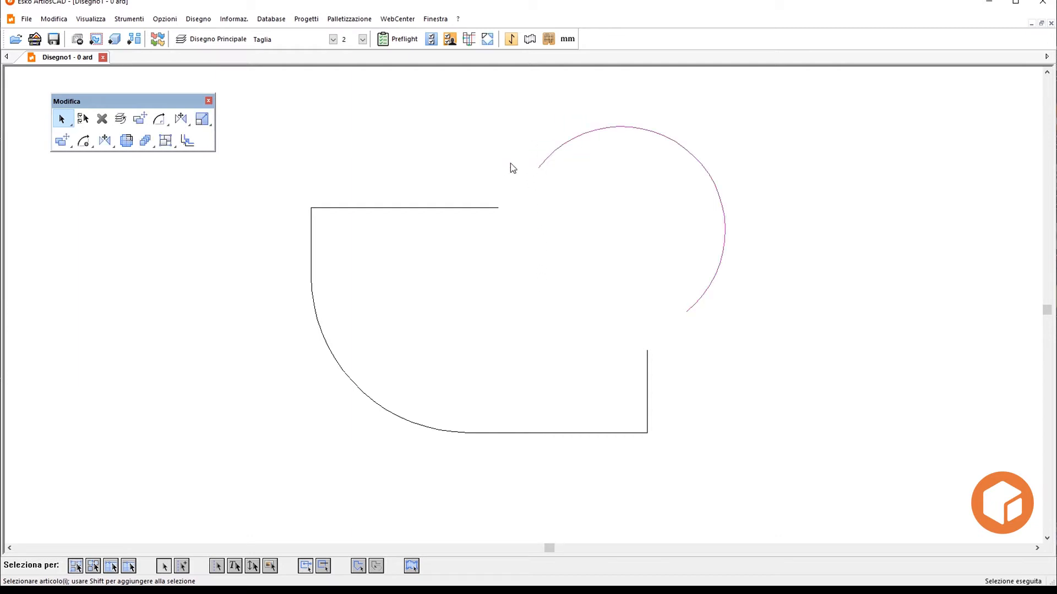
click(157, 121)
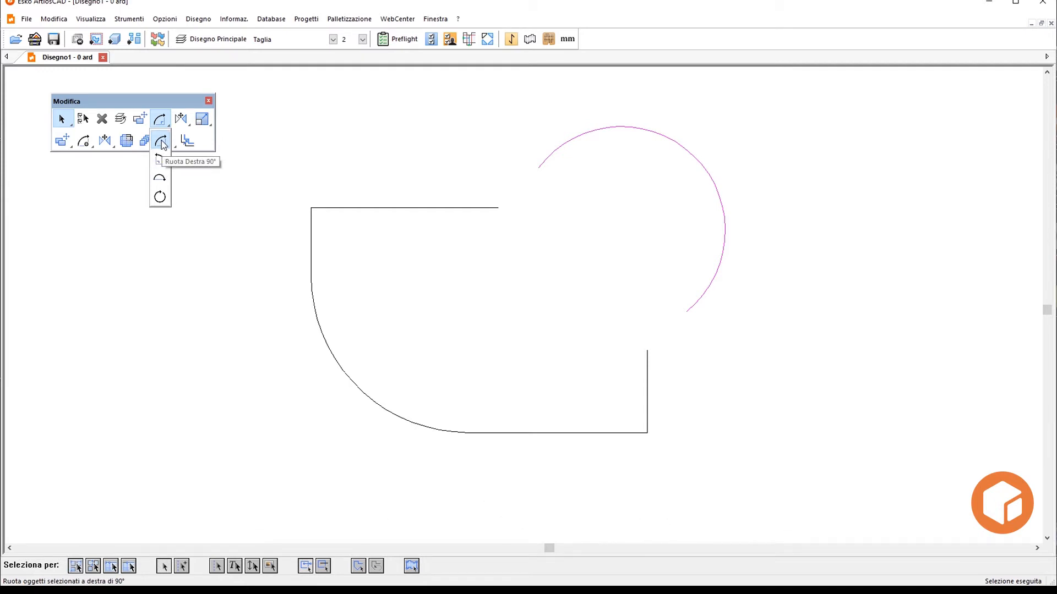
click(163, 144)
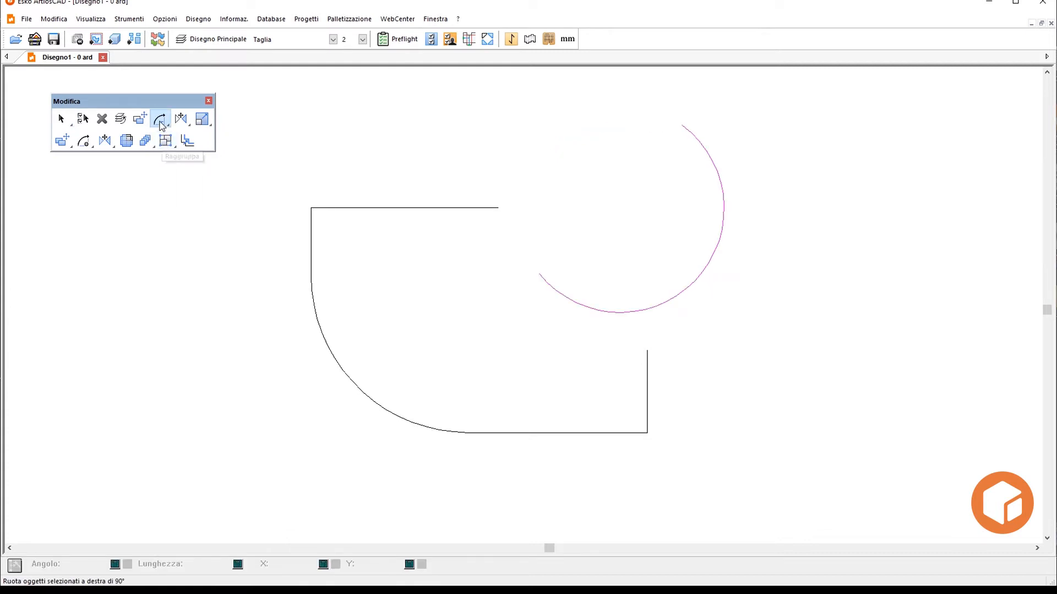
click(160, 123)
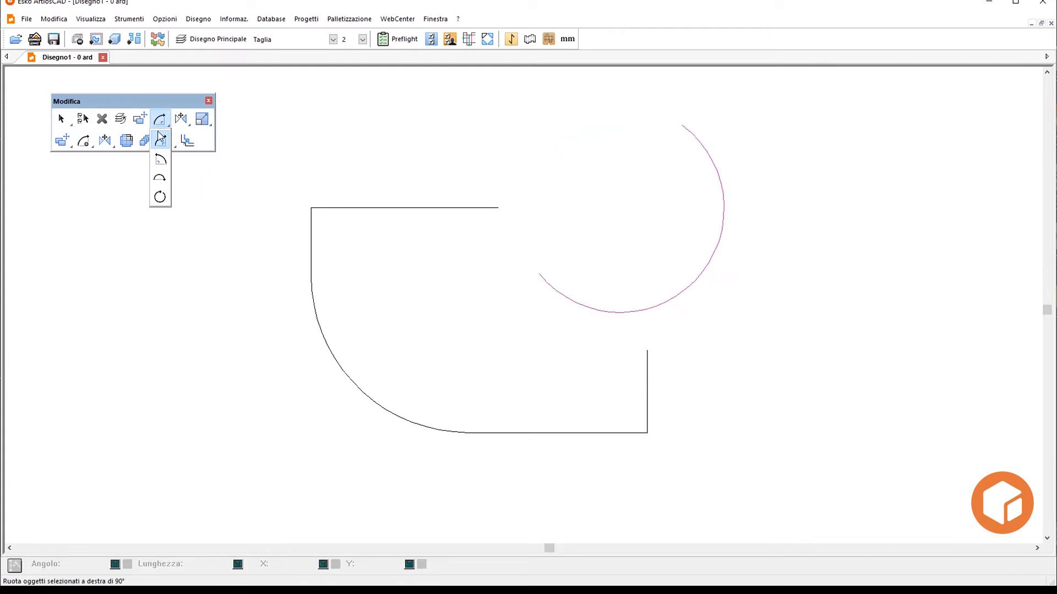
click(162, 145)
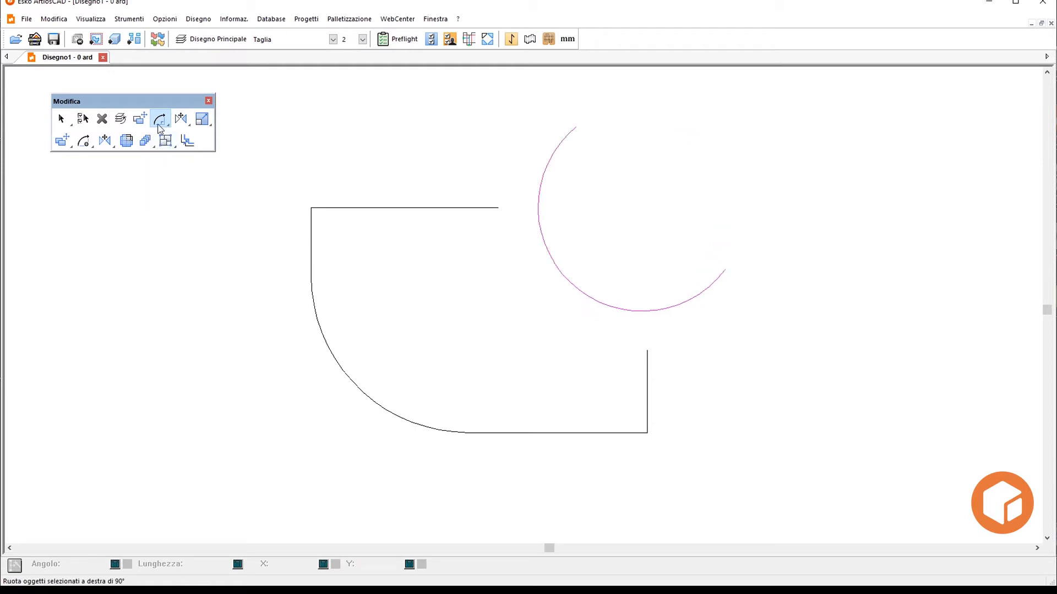
- Rotate the selected arc 90° to the left twice
click(160, 122)
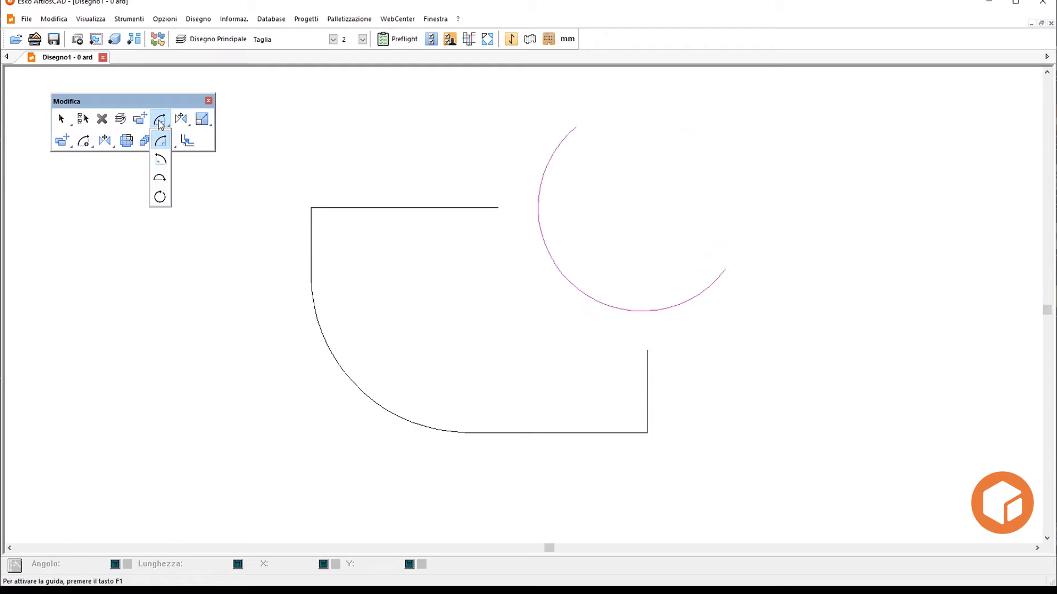
click(161, 165)
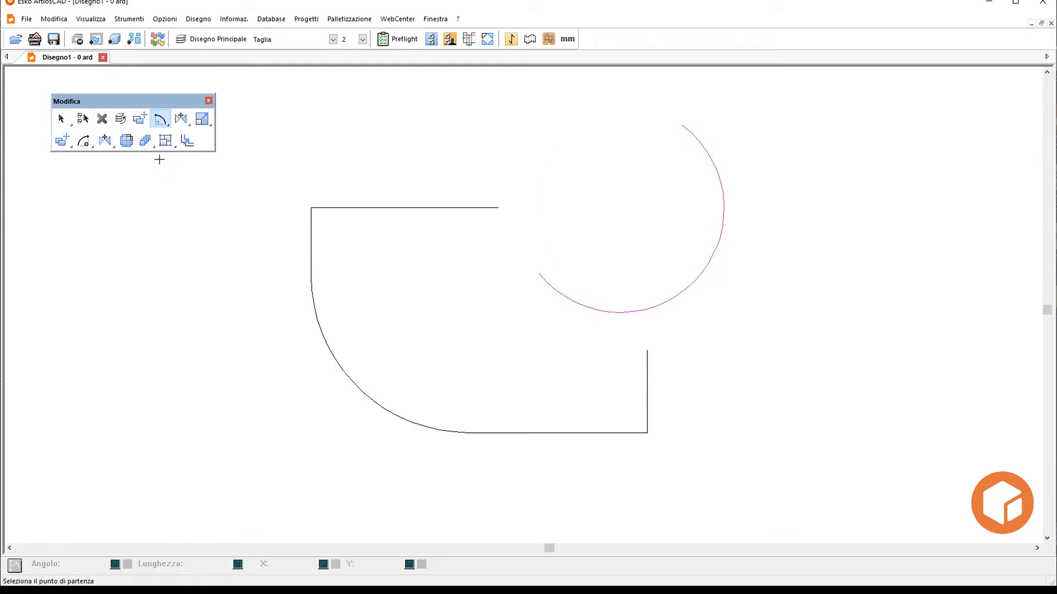
click(165, 121)
click(165, 162)
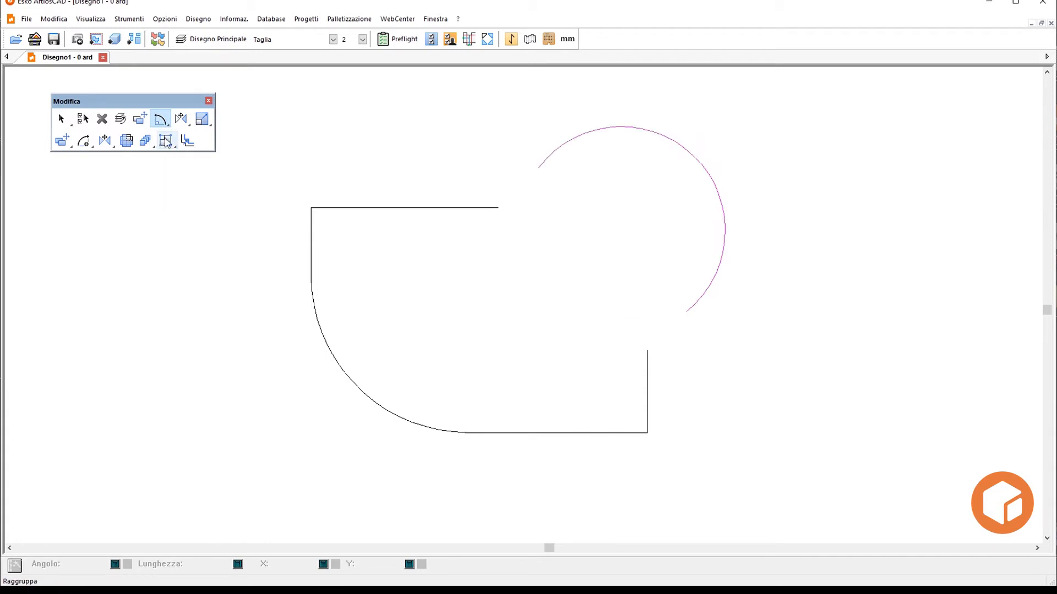
- Rotate the arc 180°, plus a further 45° about its upper endpoint using its other endpoint as the free point
click(162, 118)
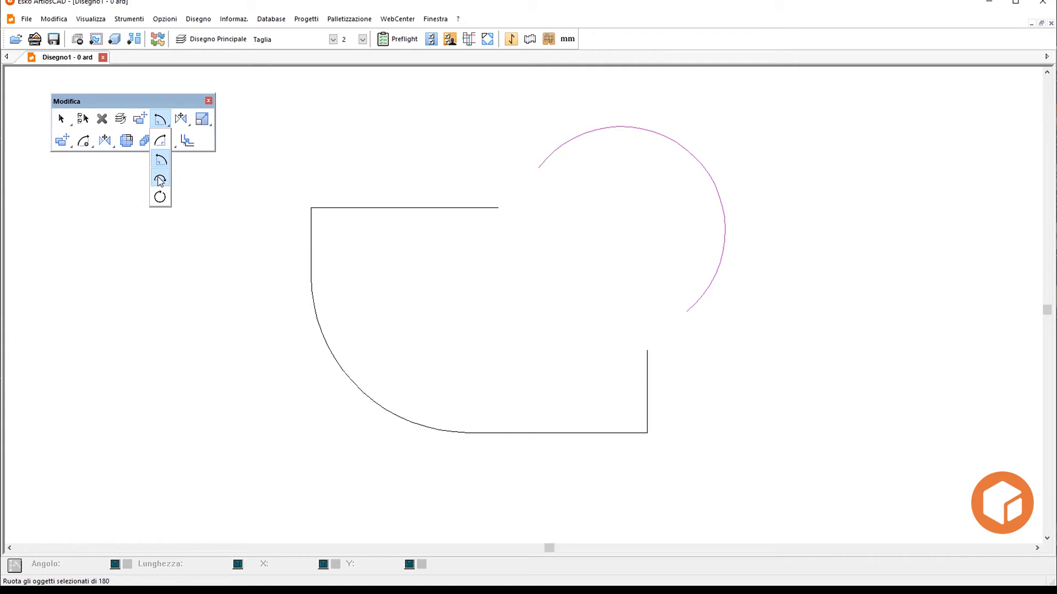
click(160, 180)
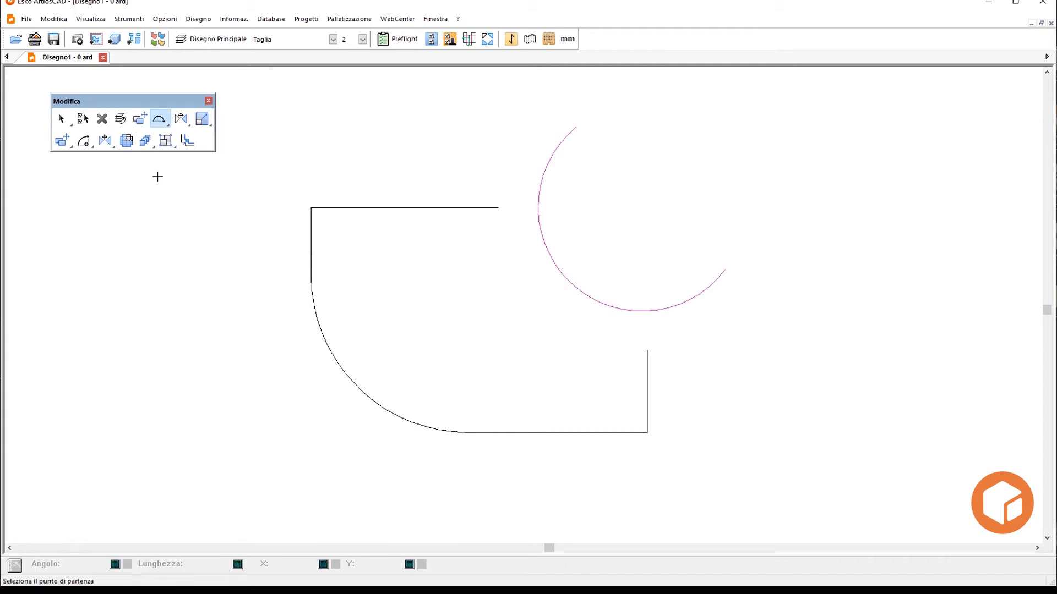
click(159, 120)
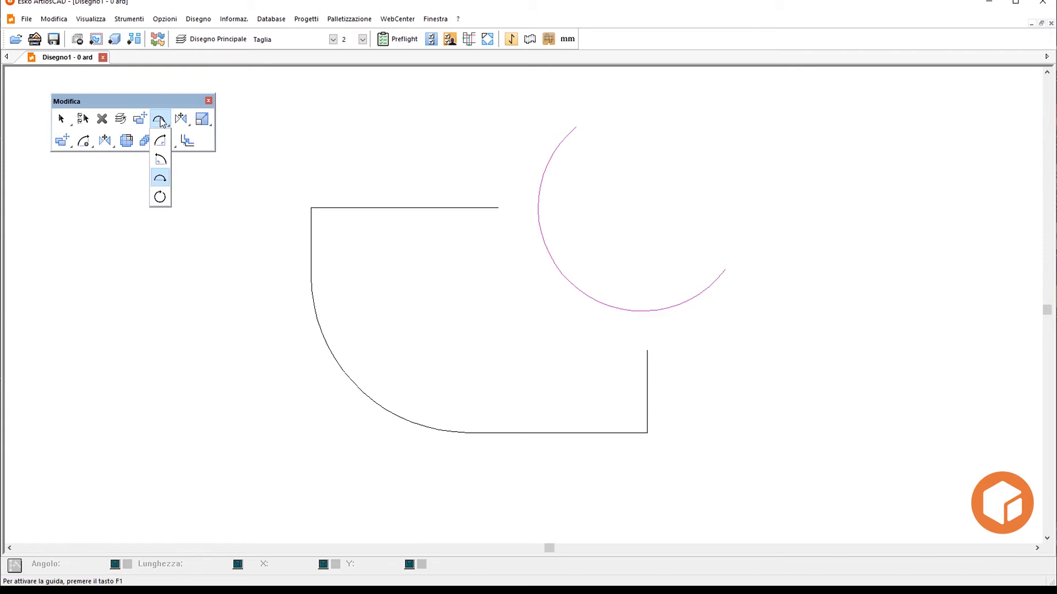
click(160, 198)
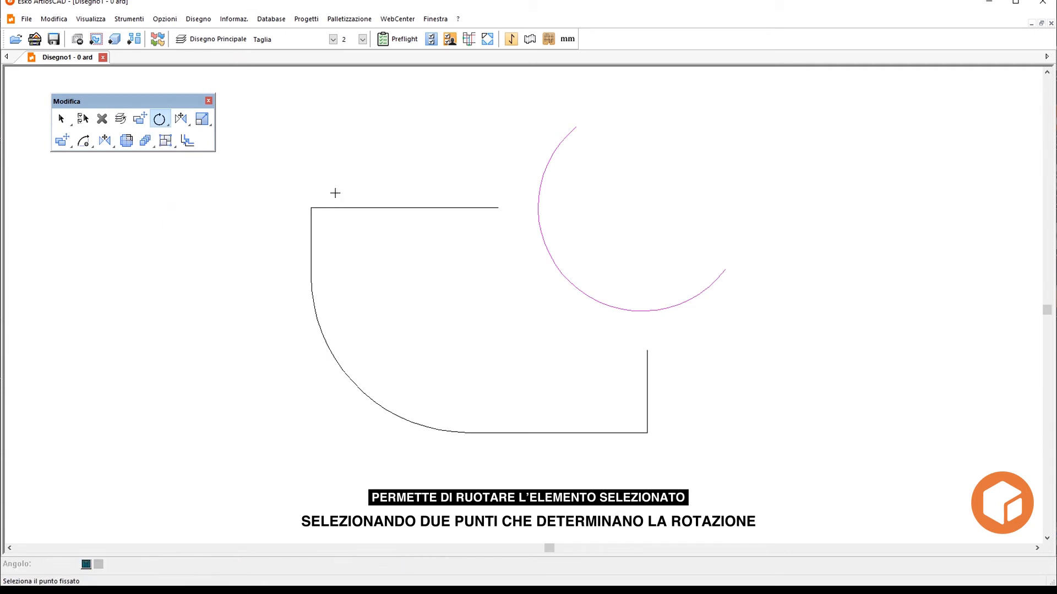
click(581, 126)
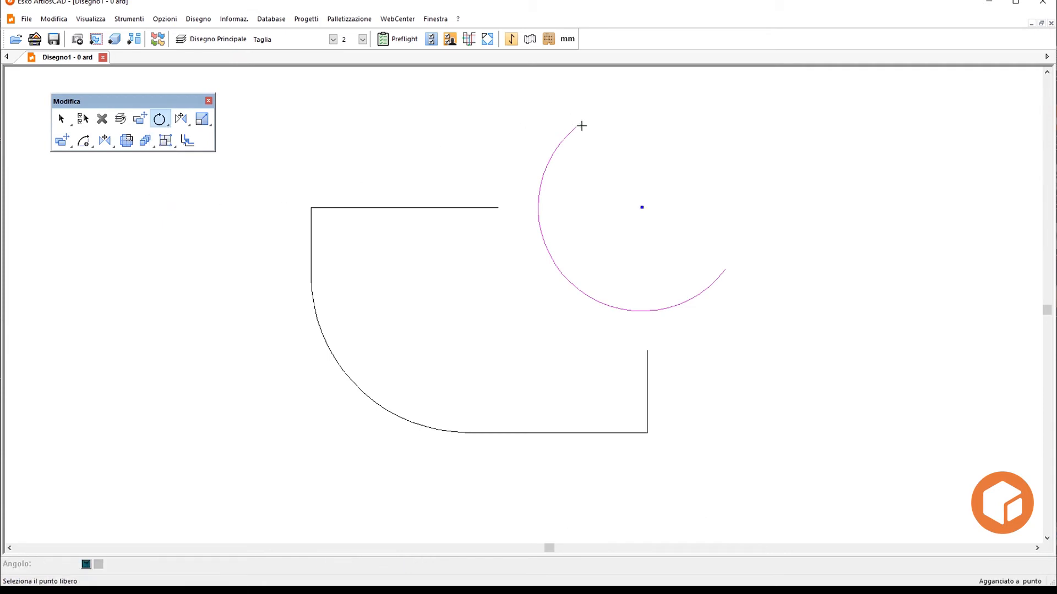
click(723, 268)
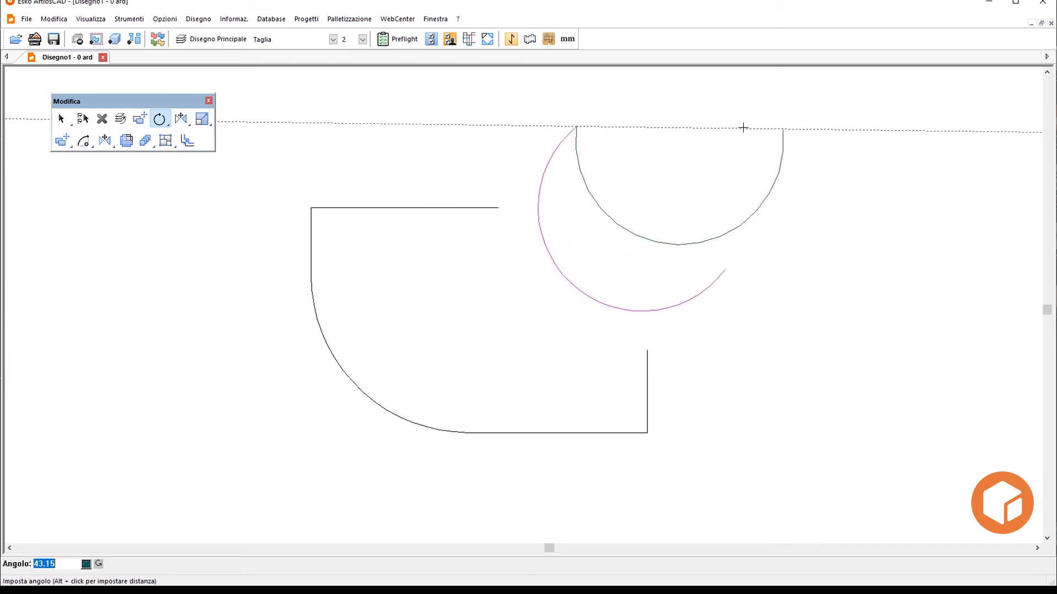
text(45)
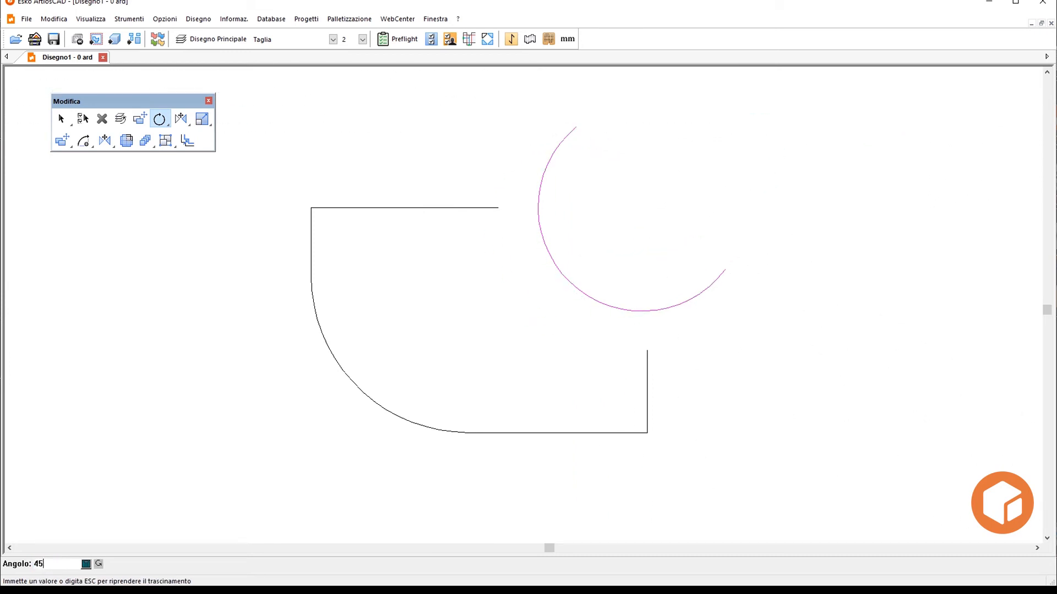
key(Return)
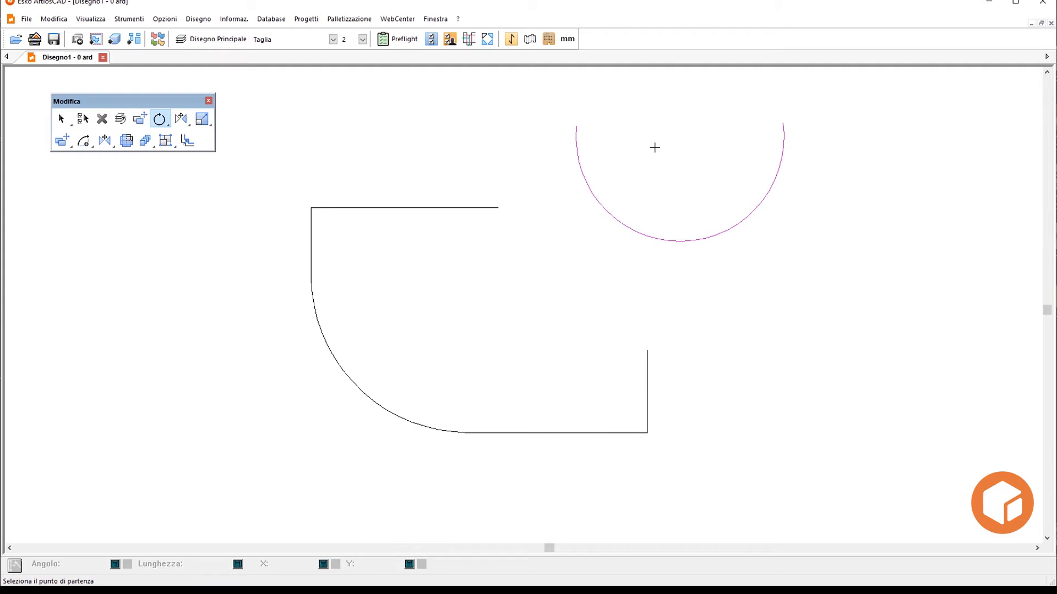
key(Escape)
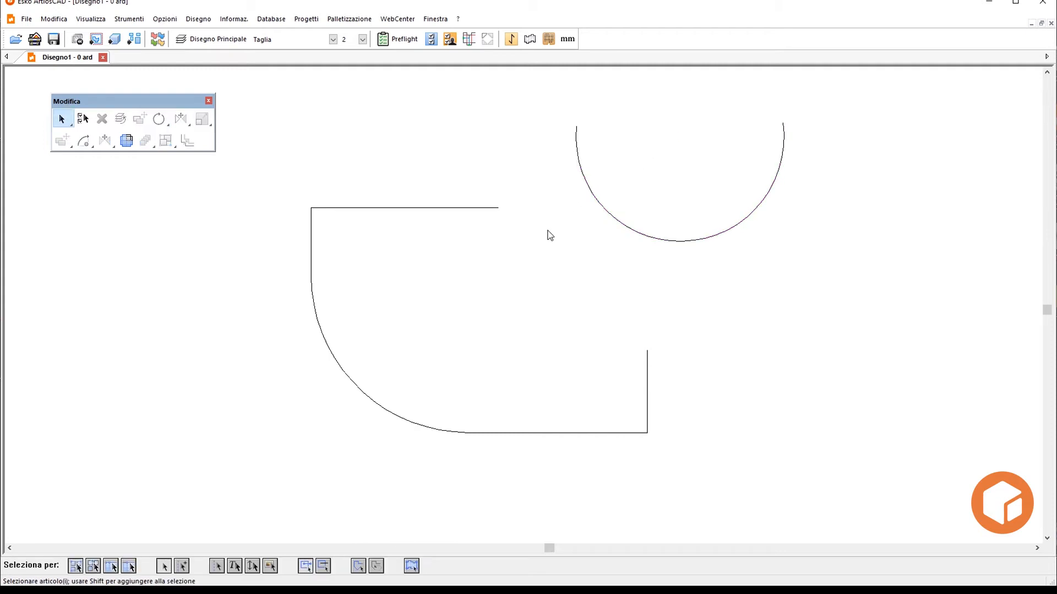
- Select the detached arc and mirror it across a vertical axis through its left endpoint
drag(537, 148, 606, 203)
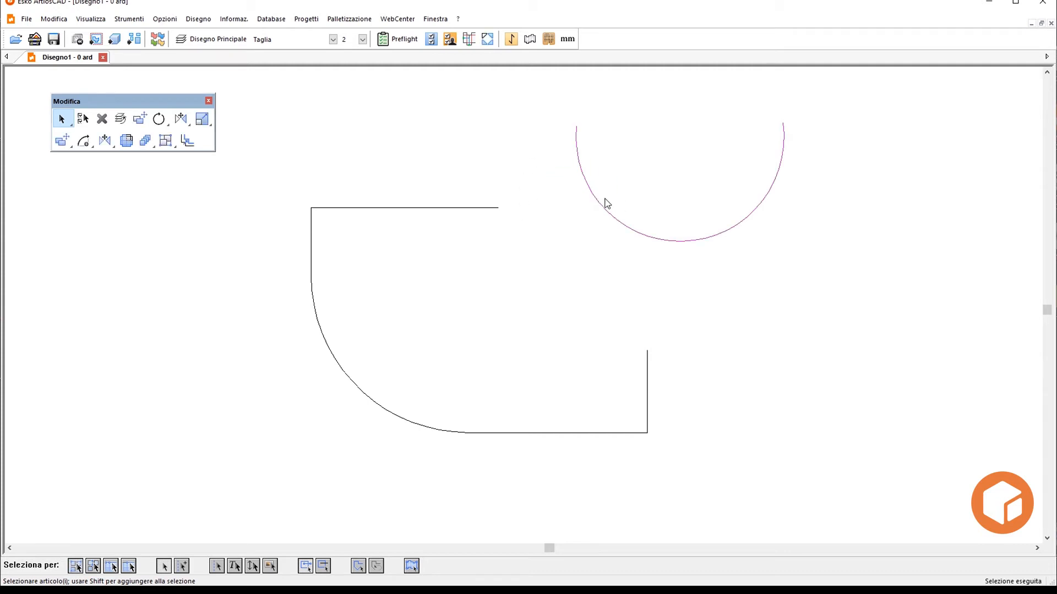
click(181, 119)
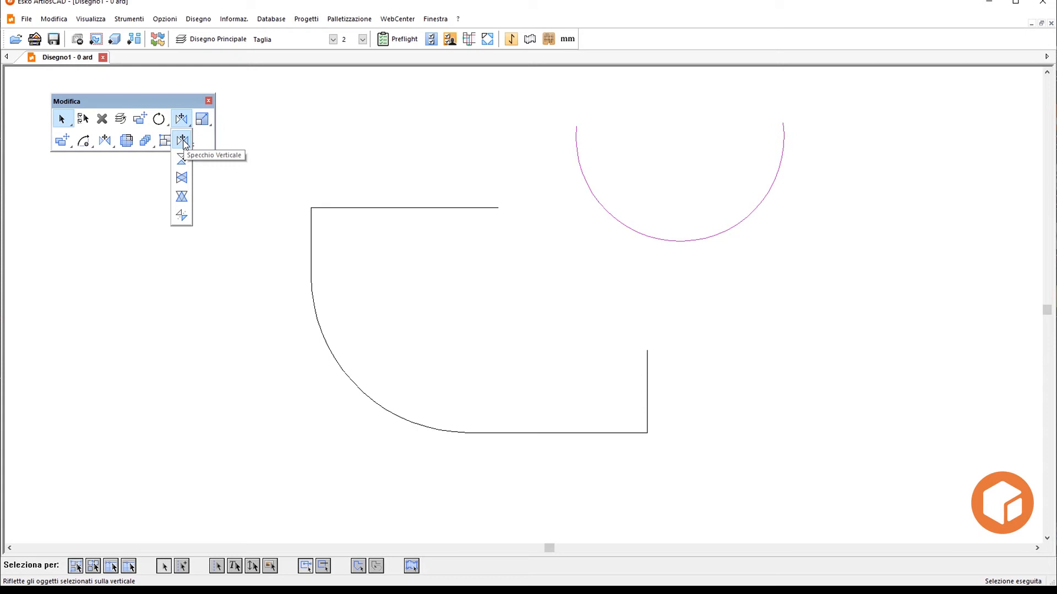
click(182, 141)
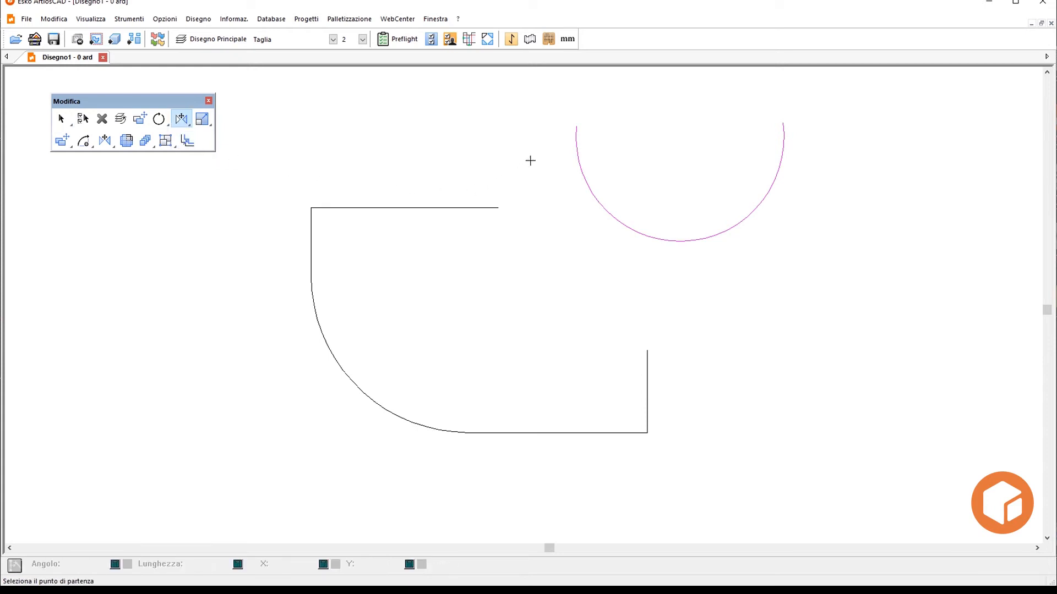
click(576, 125)
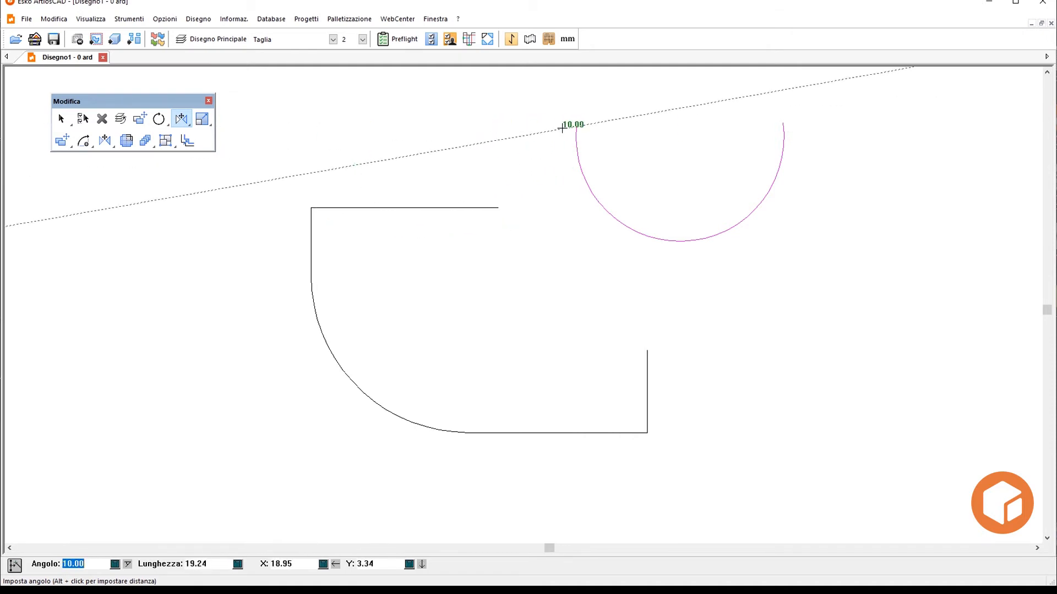
click(575, 127)
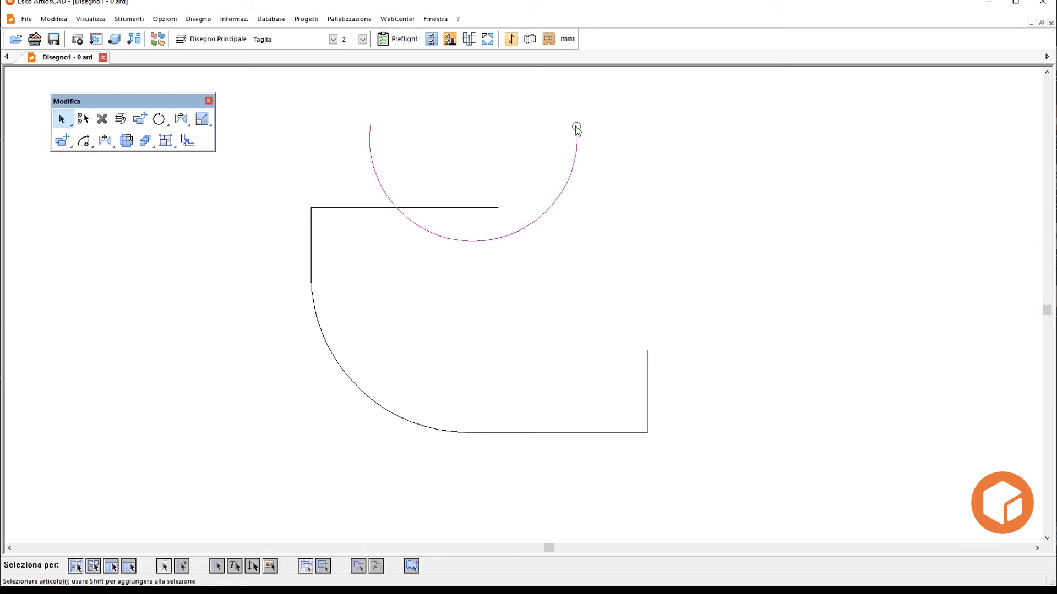
- Mirror the selected arc across a horizontal axis through its lowest point
drag(181, 119, 184, 158)
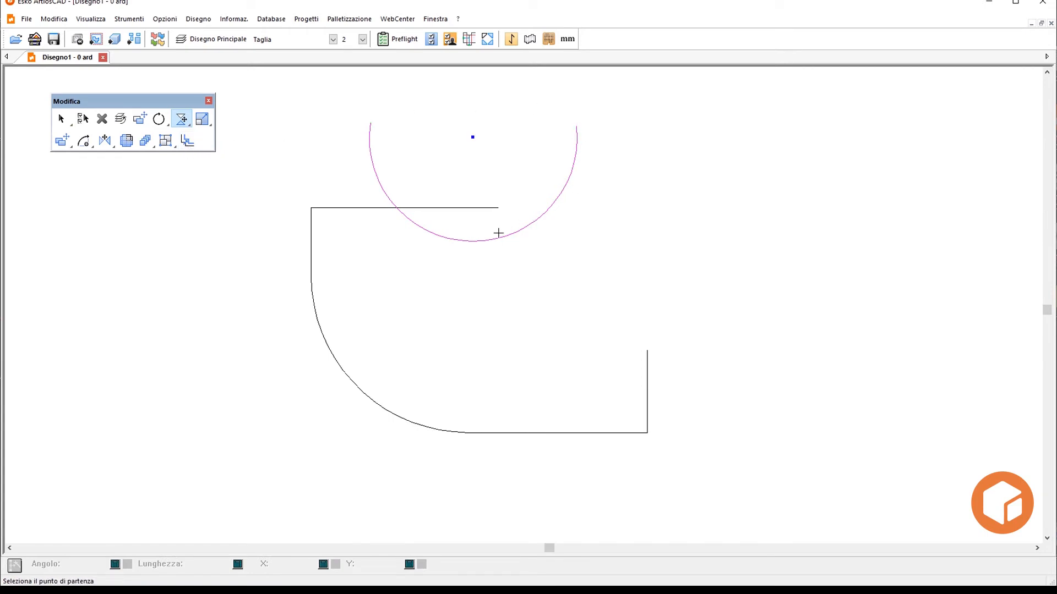
click(469, 240)
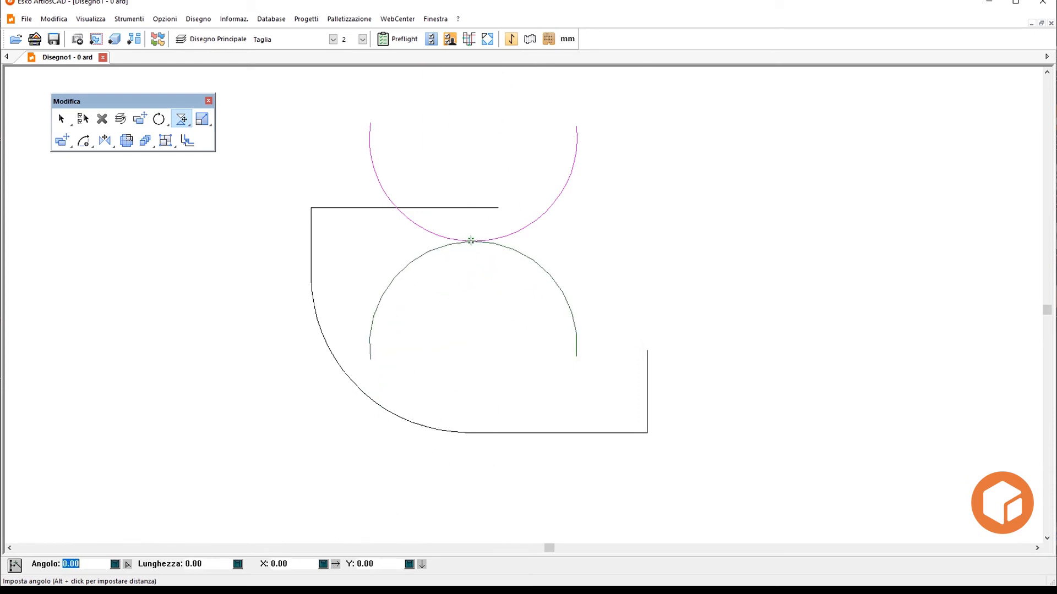
click(471, 241)
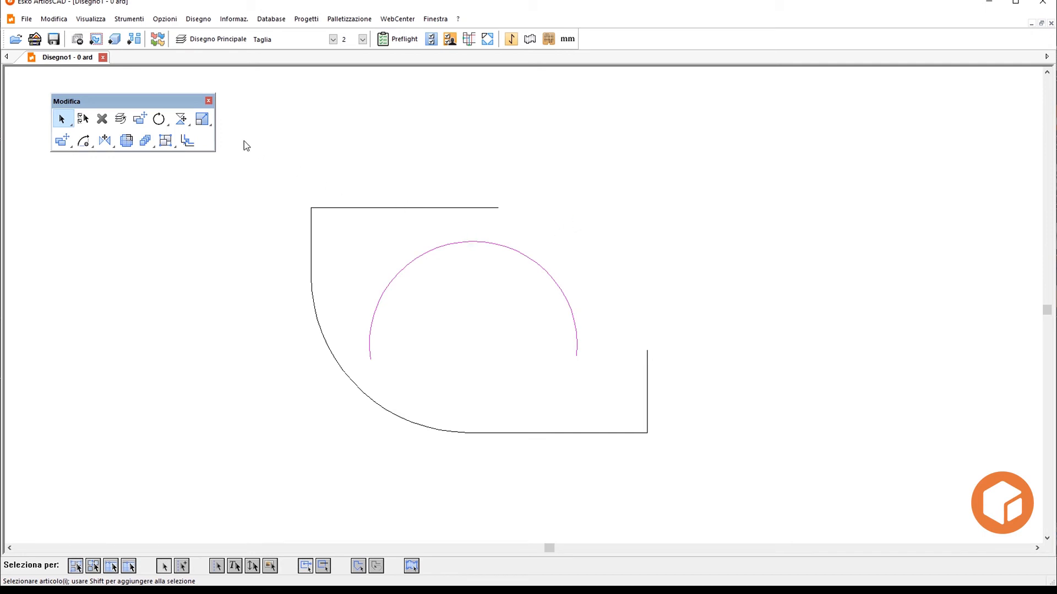
- Mirror the selected arc about its own centre, first vertically and then horizontally
click(181, 120)
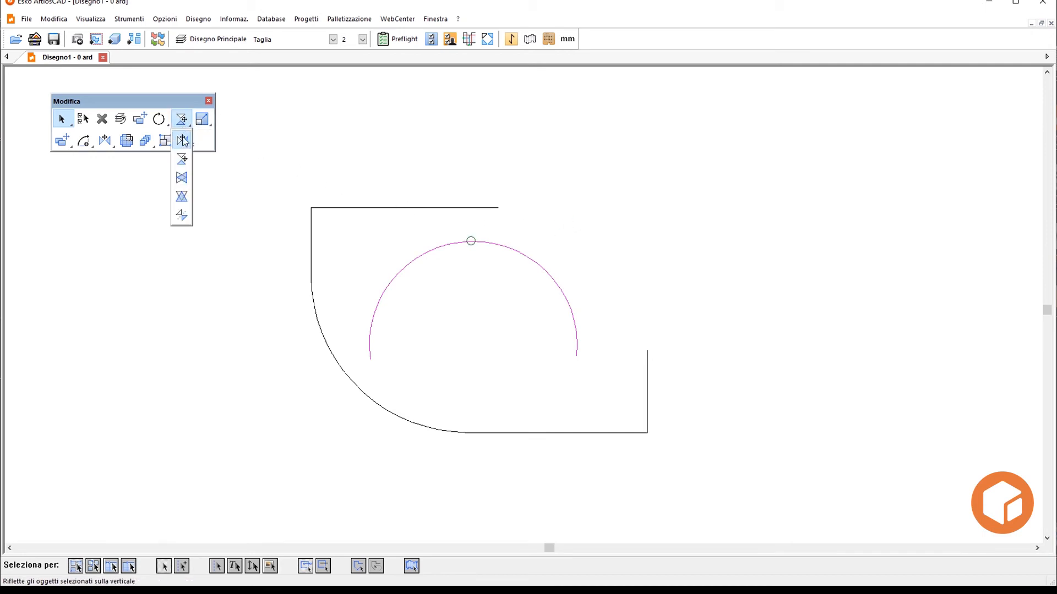
click(182, 179)
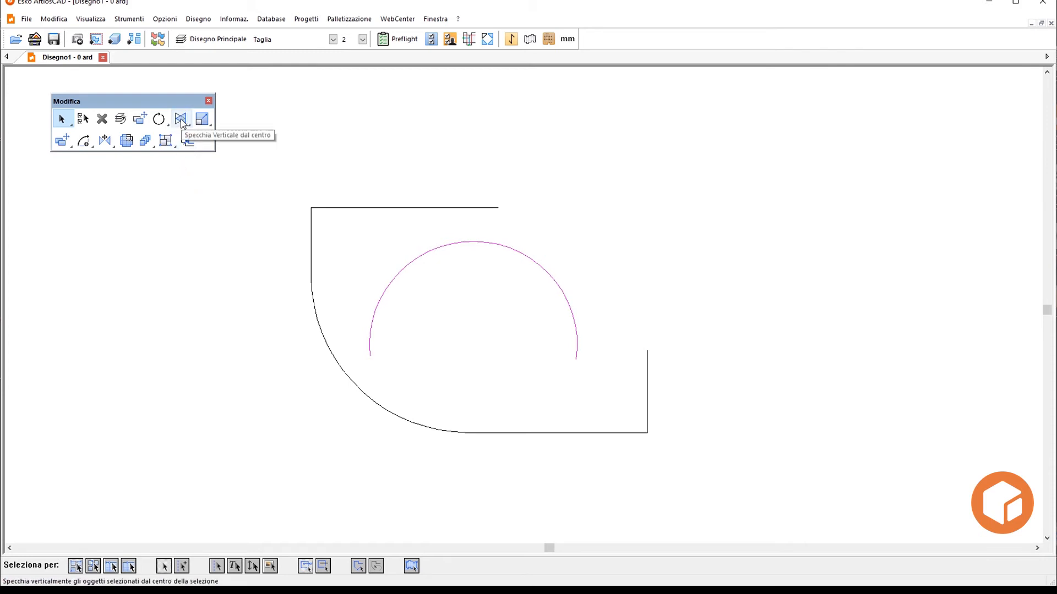
drag(182, 122, 184, 196)
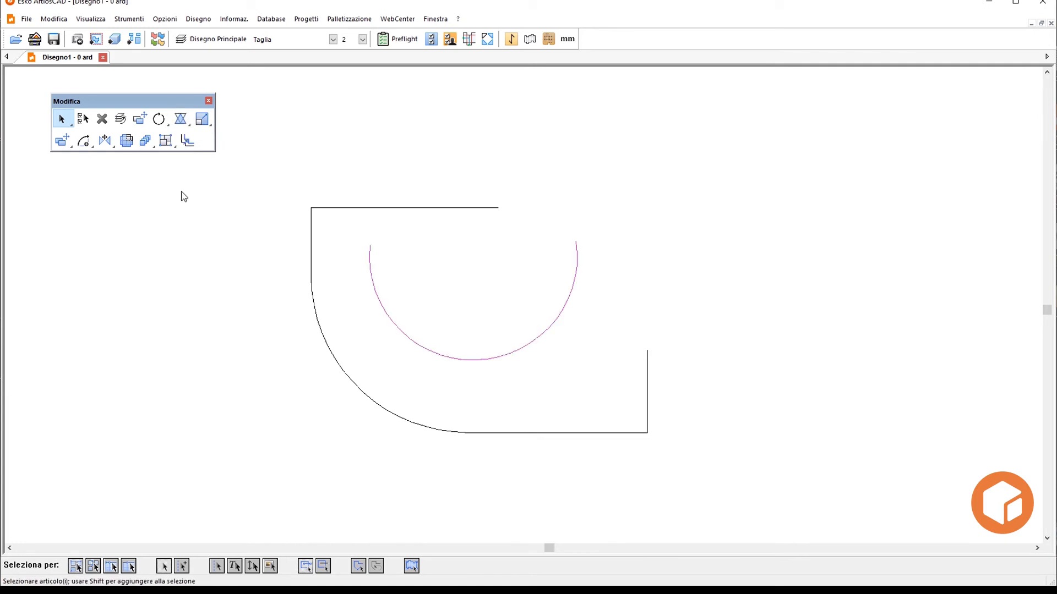
- Mirror the selected arc across the short vertical line at the outline's right end
click(182, 120)
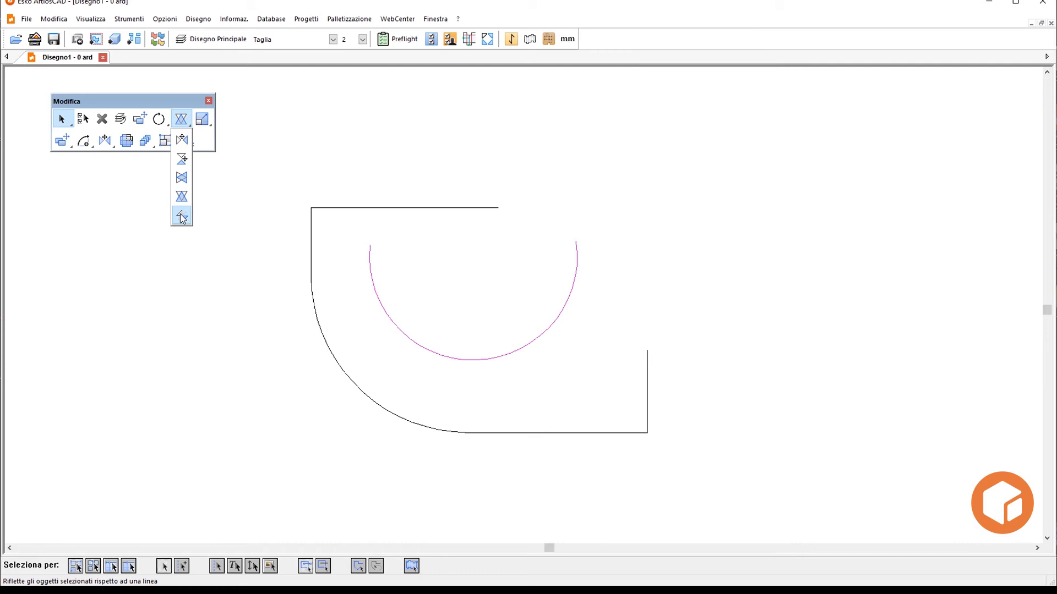
click(181, 217)
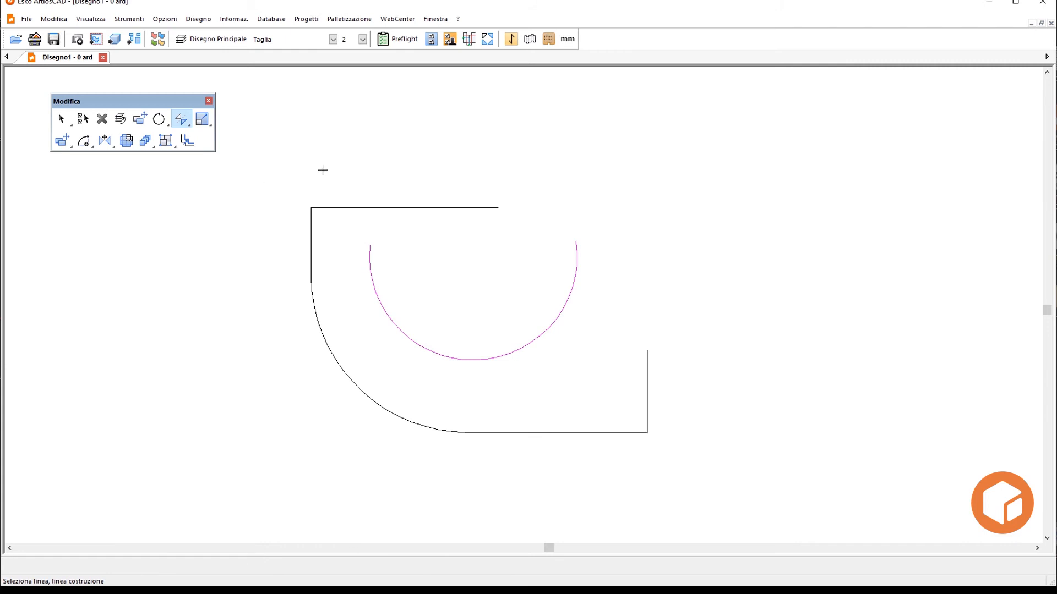
click(647, 373)
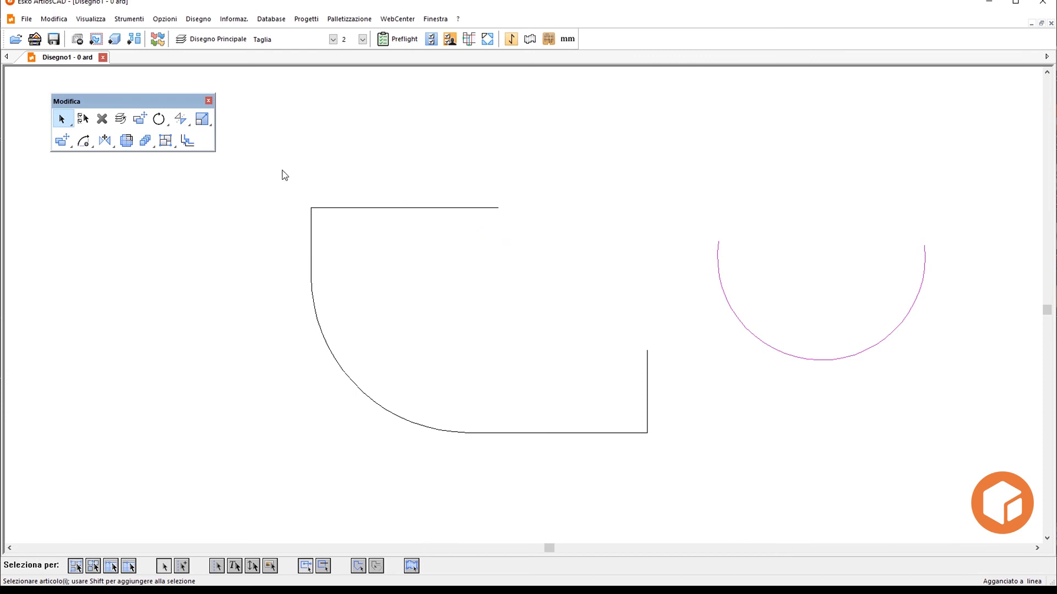
- Select the whole outline and scale it uniformly by 0.75, fixing its upper-left corner and using its lower-right corner as the free point
drag(282, 171, 660, 476)
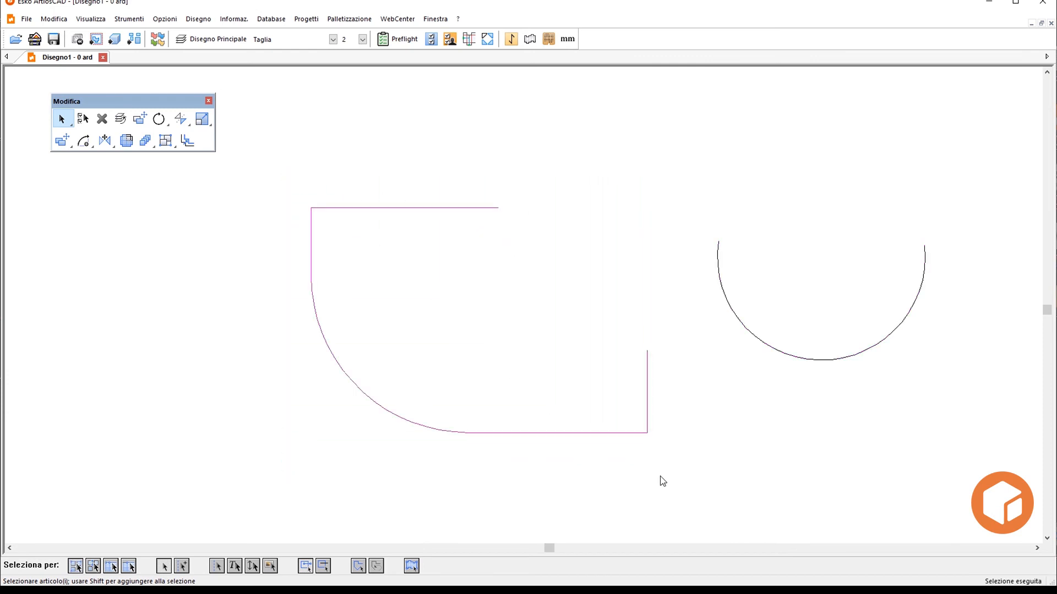
click(203, 119)
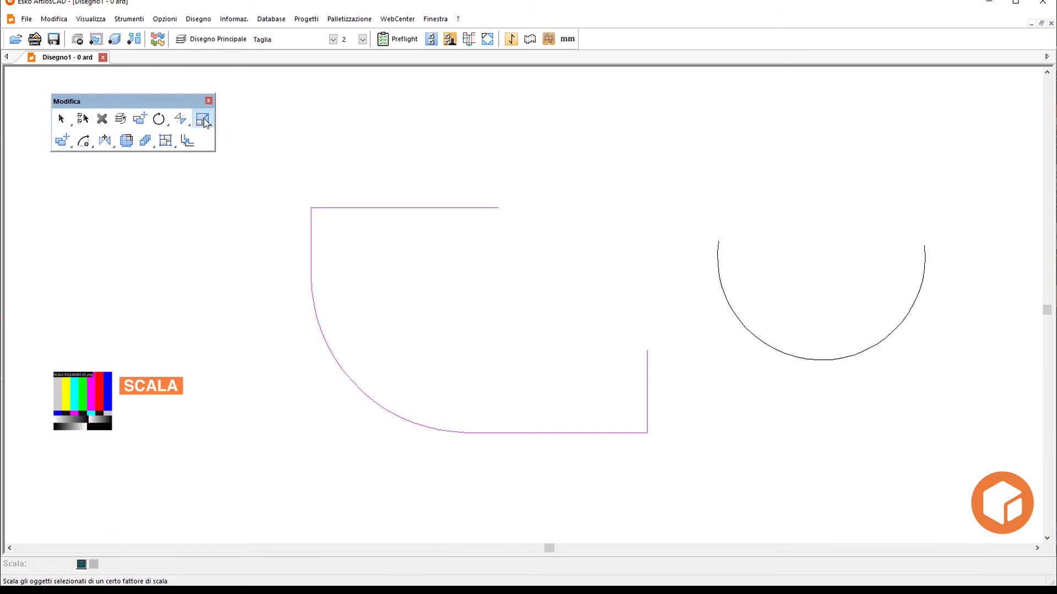
click(310, 207)
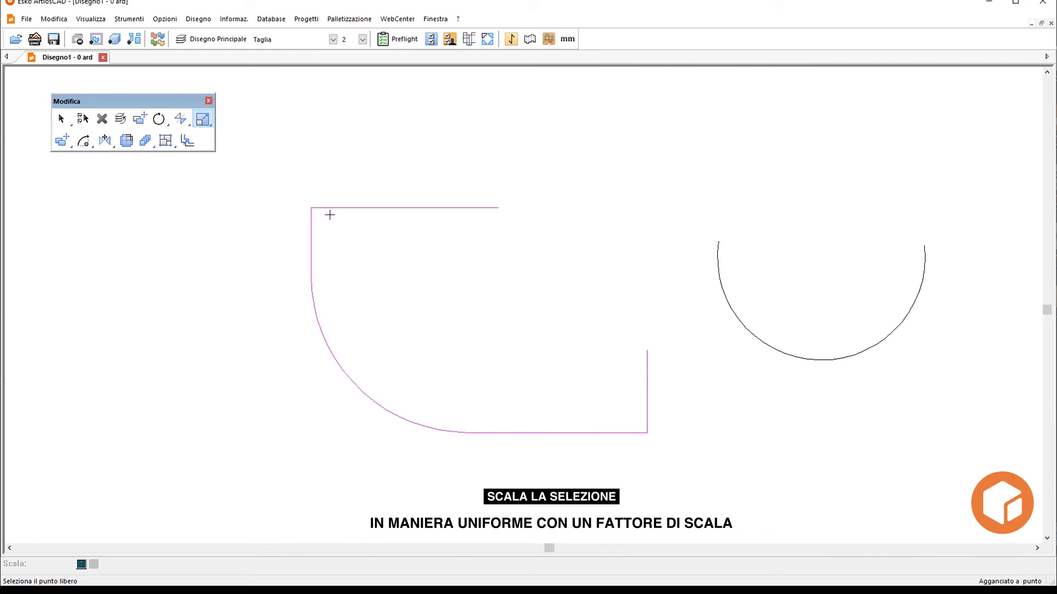
click(647, 432)
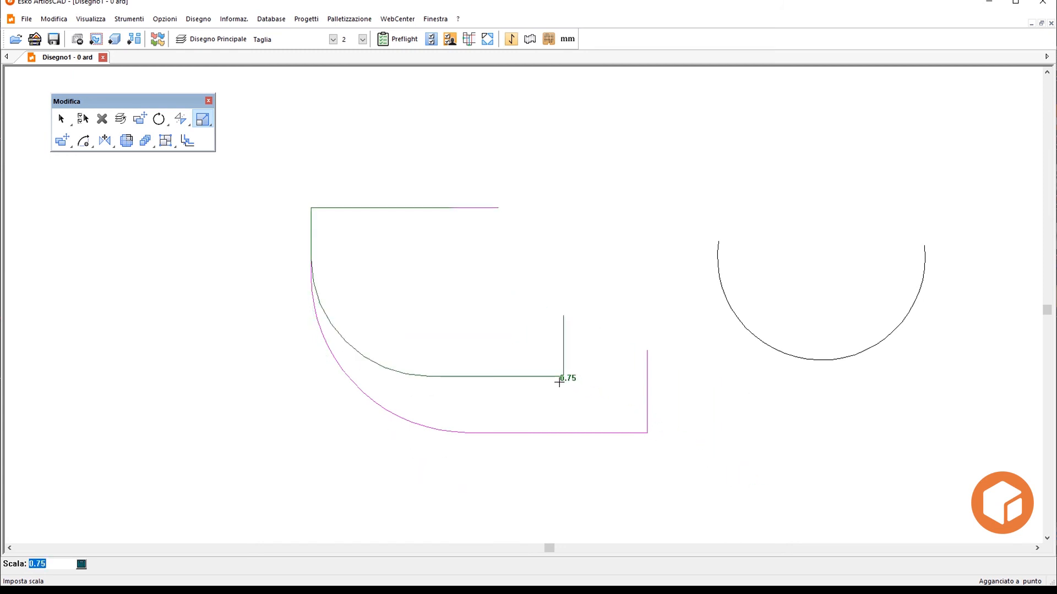
text(0.75)
key(Return)
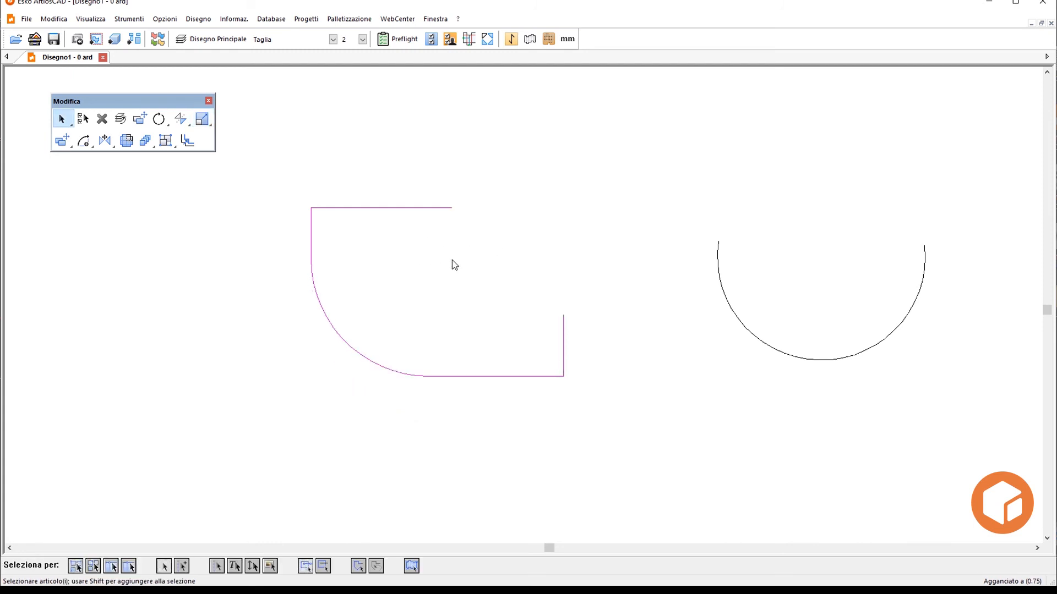
- Scale the outline non-uniformly by 1.5 horizontally and 0.5 vertically, fixed at its arc's midpoint with the arc's centre as free point, and deselect it
click(202, 121)
drag(202, 121, 206, 162)
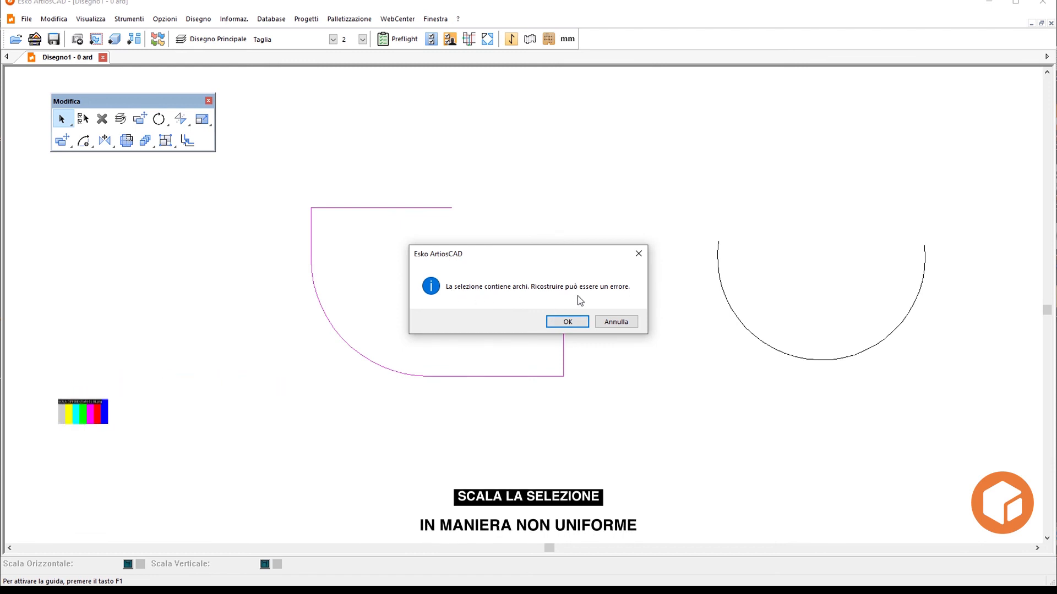
click(572, 323)
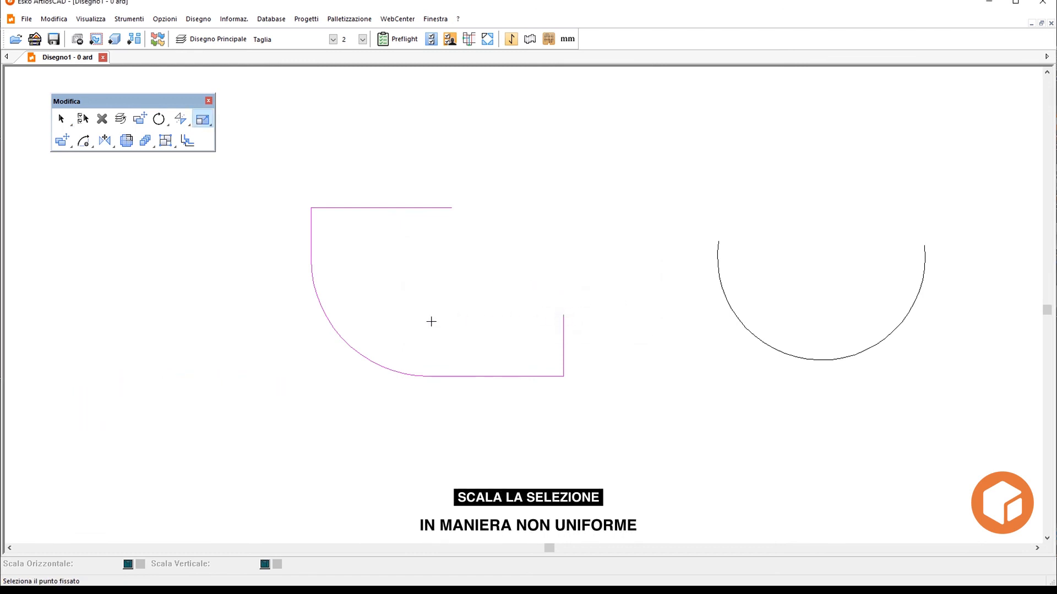
click(344, 341)
click(428, 258)
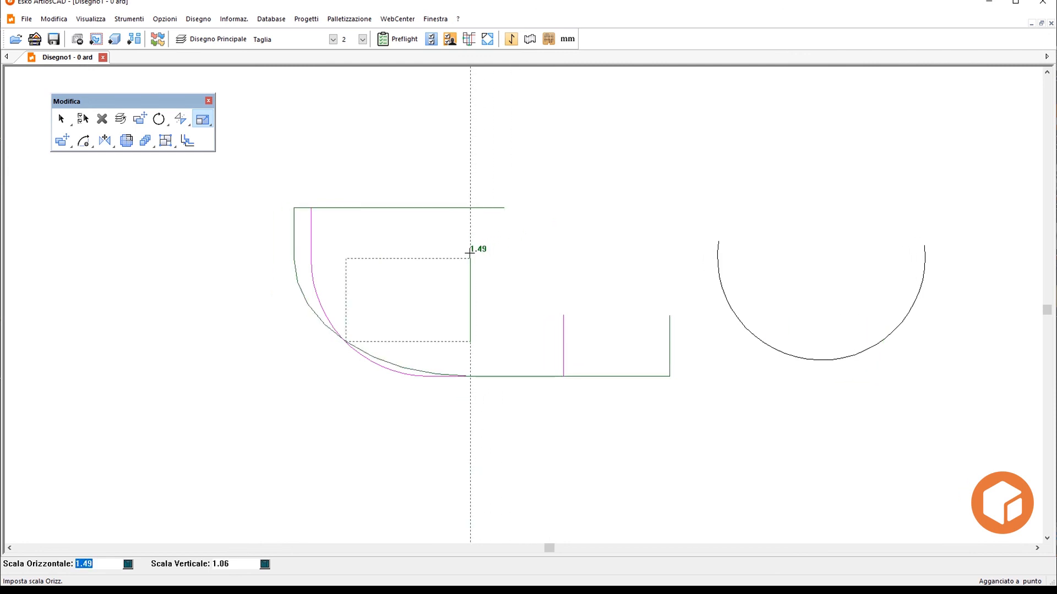
text(1)
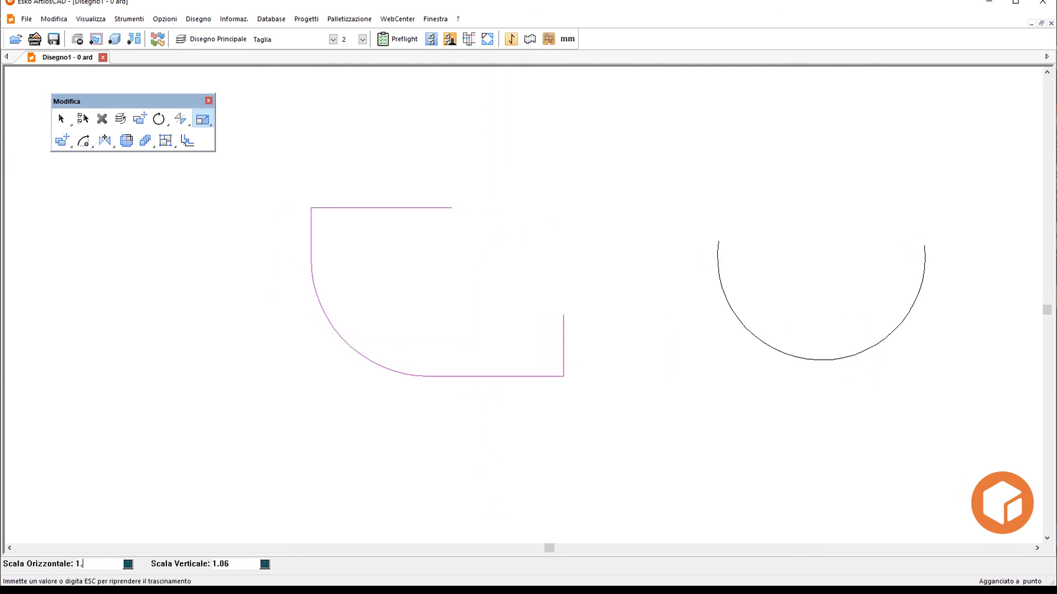
key(Tab)
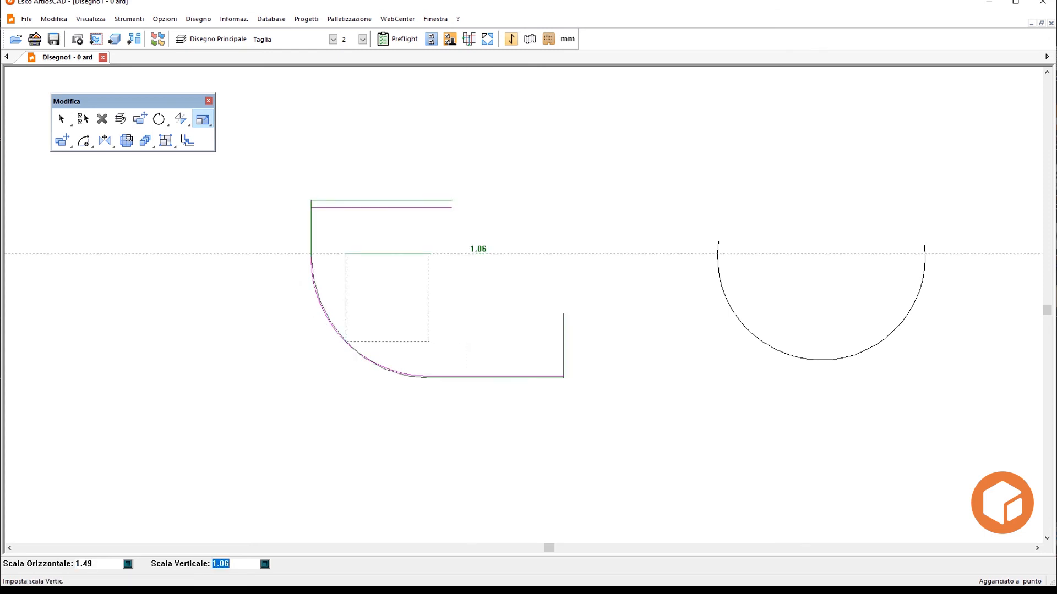
text(0.)
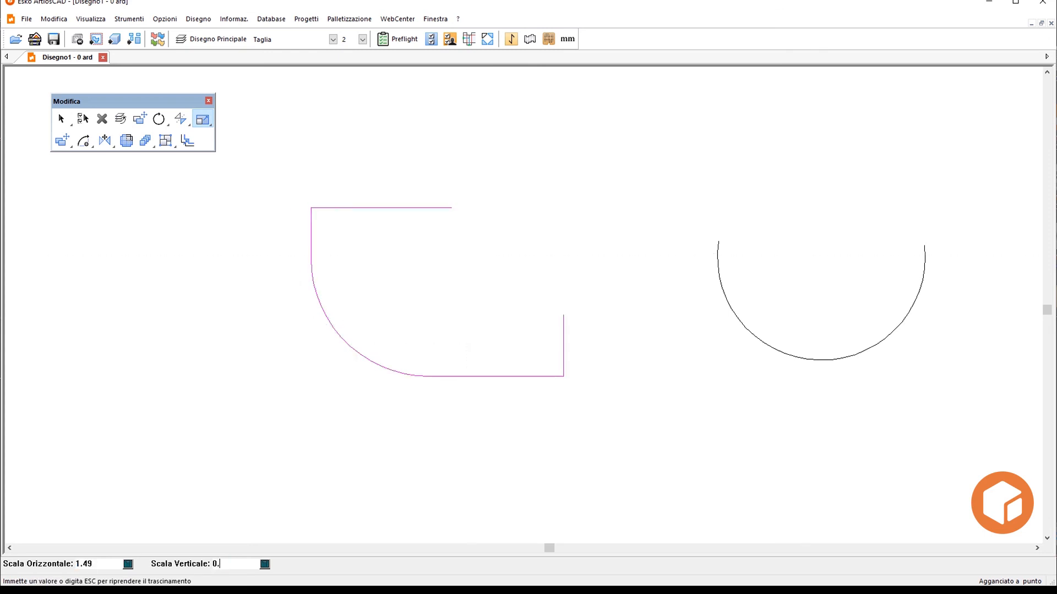
text(5)
key(Tab)
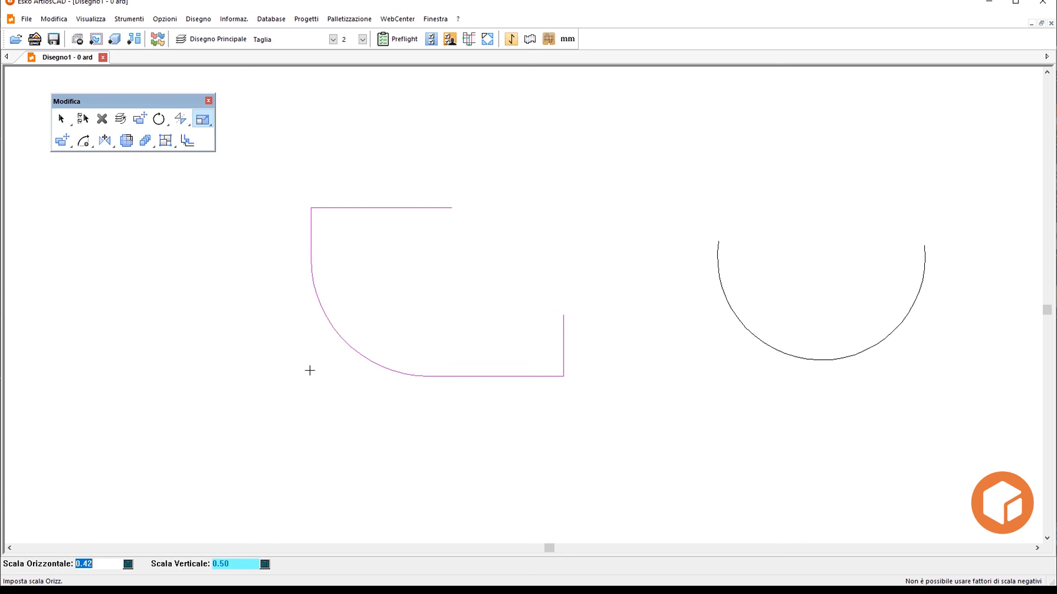
text(1.5)
key(Return)
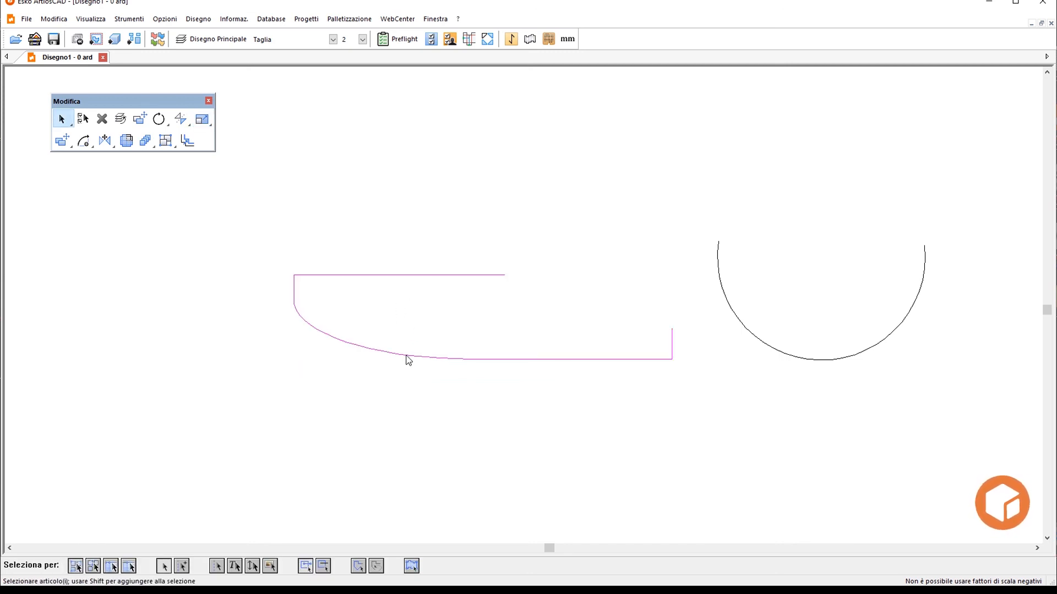
click(486, 302)
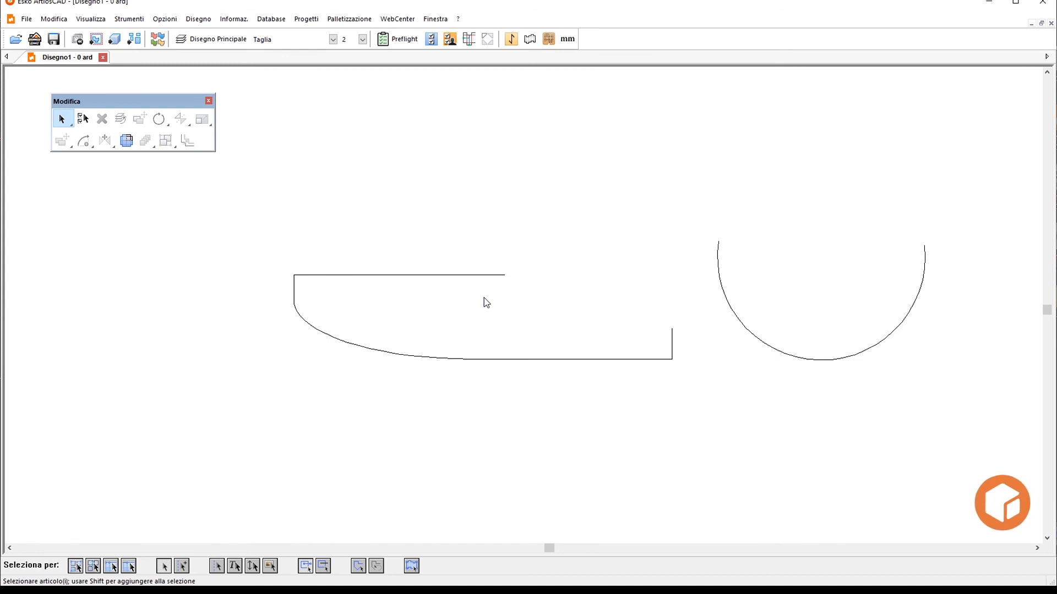